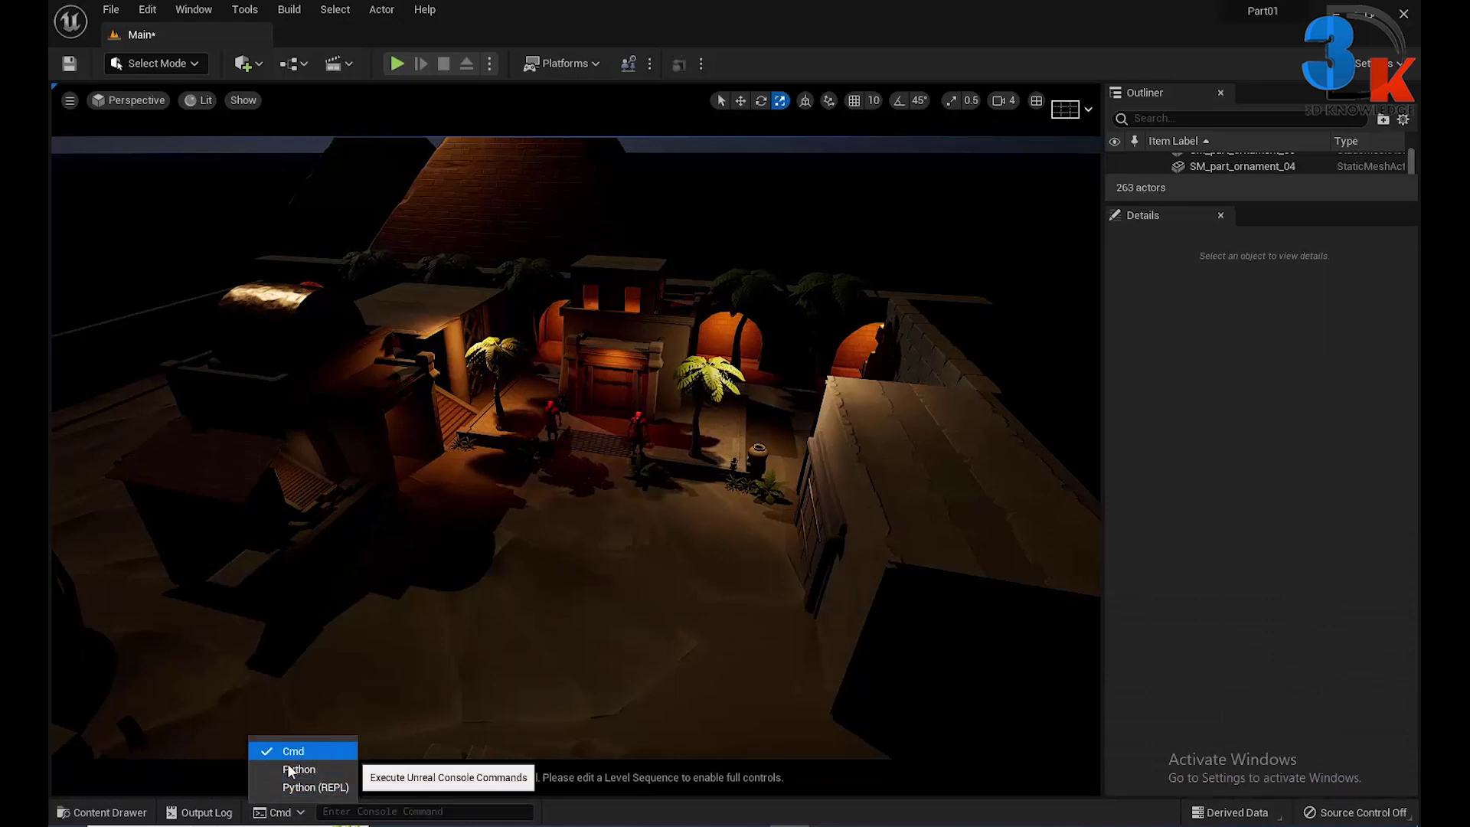
Bring up the project's content, dock the Content Browser in the layout and enlarge it
click(107, 812)
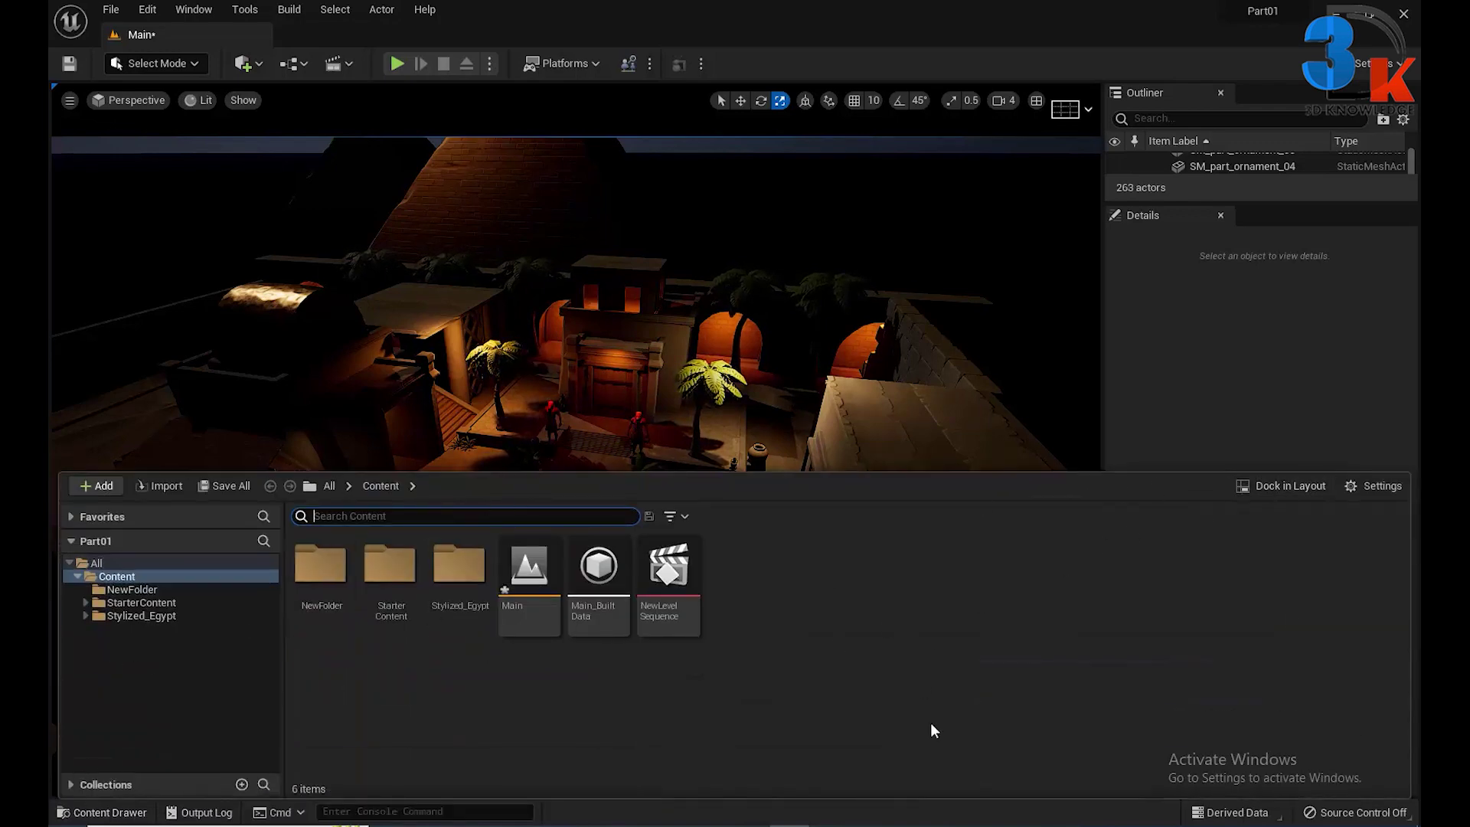
click(1281, 487)
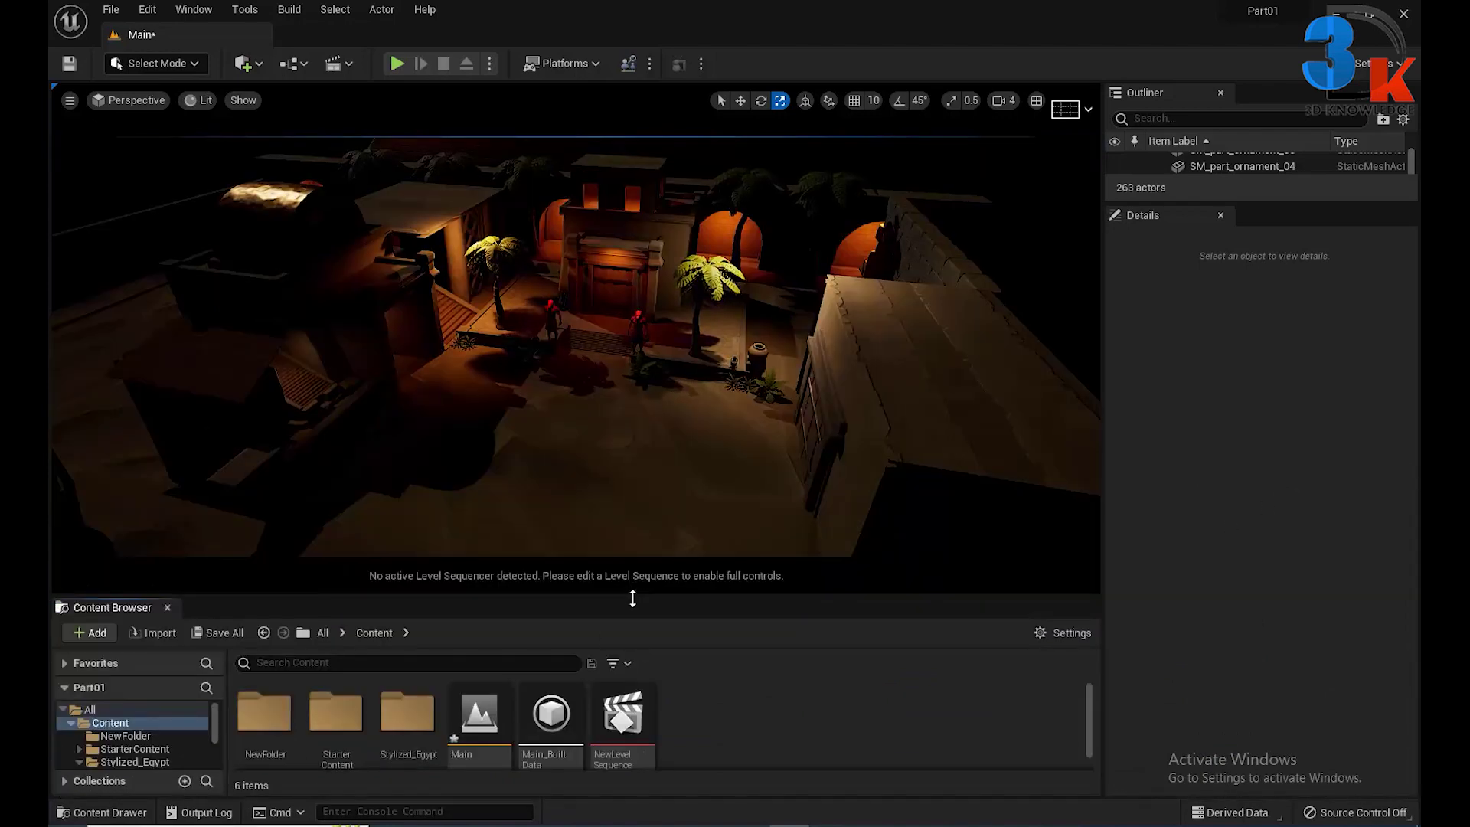
drag(634, 592, 631, 472)
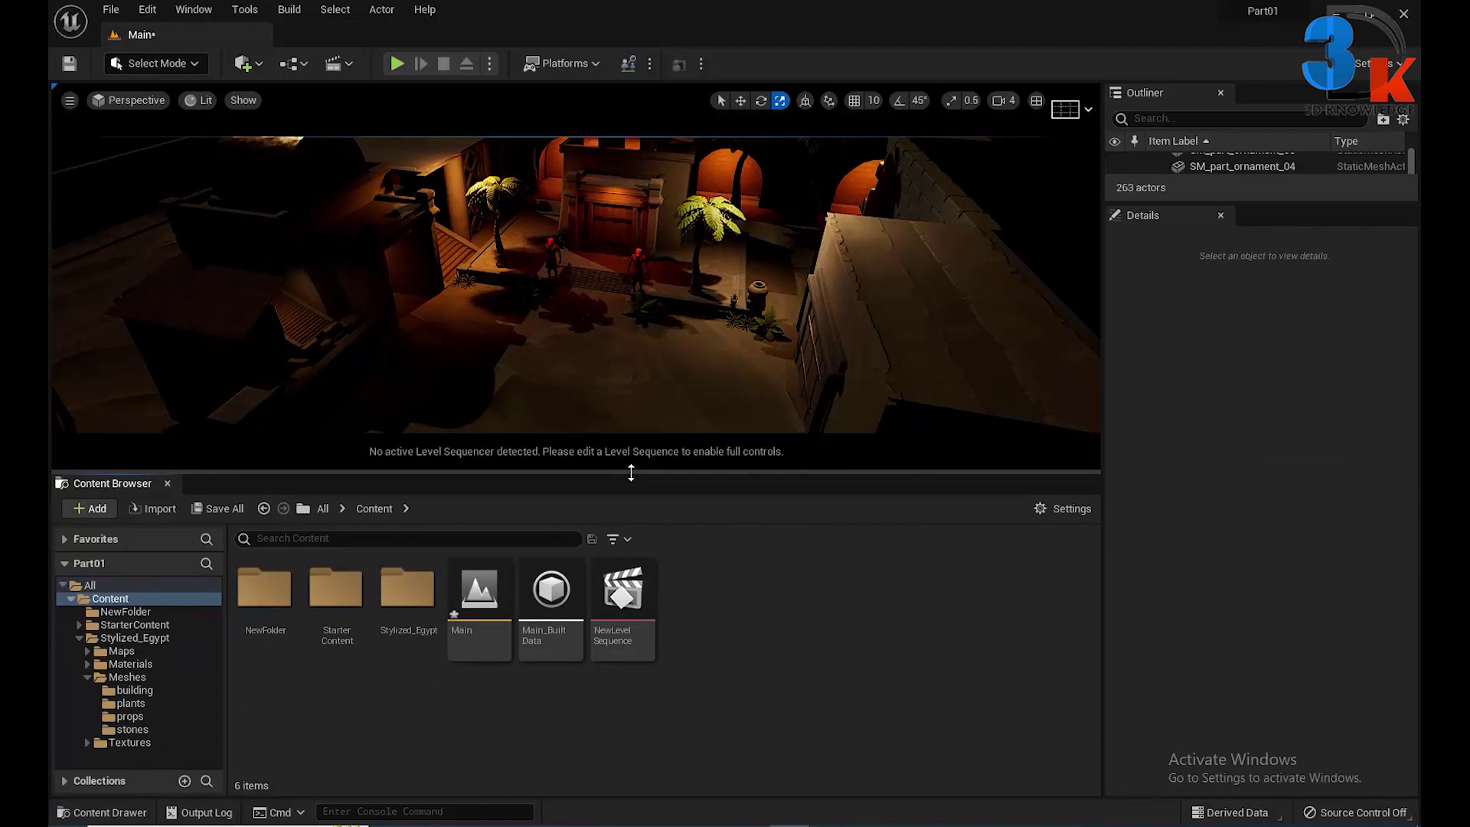
Close the docked browser and reopen the Content drawer overlay with Ctrl+Space
key(ctrl+space)
key(ctrl+space)
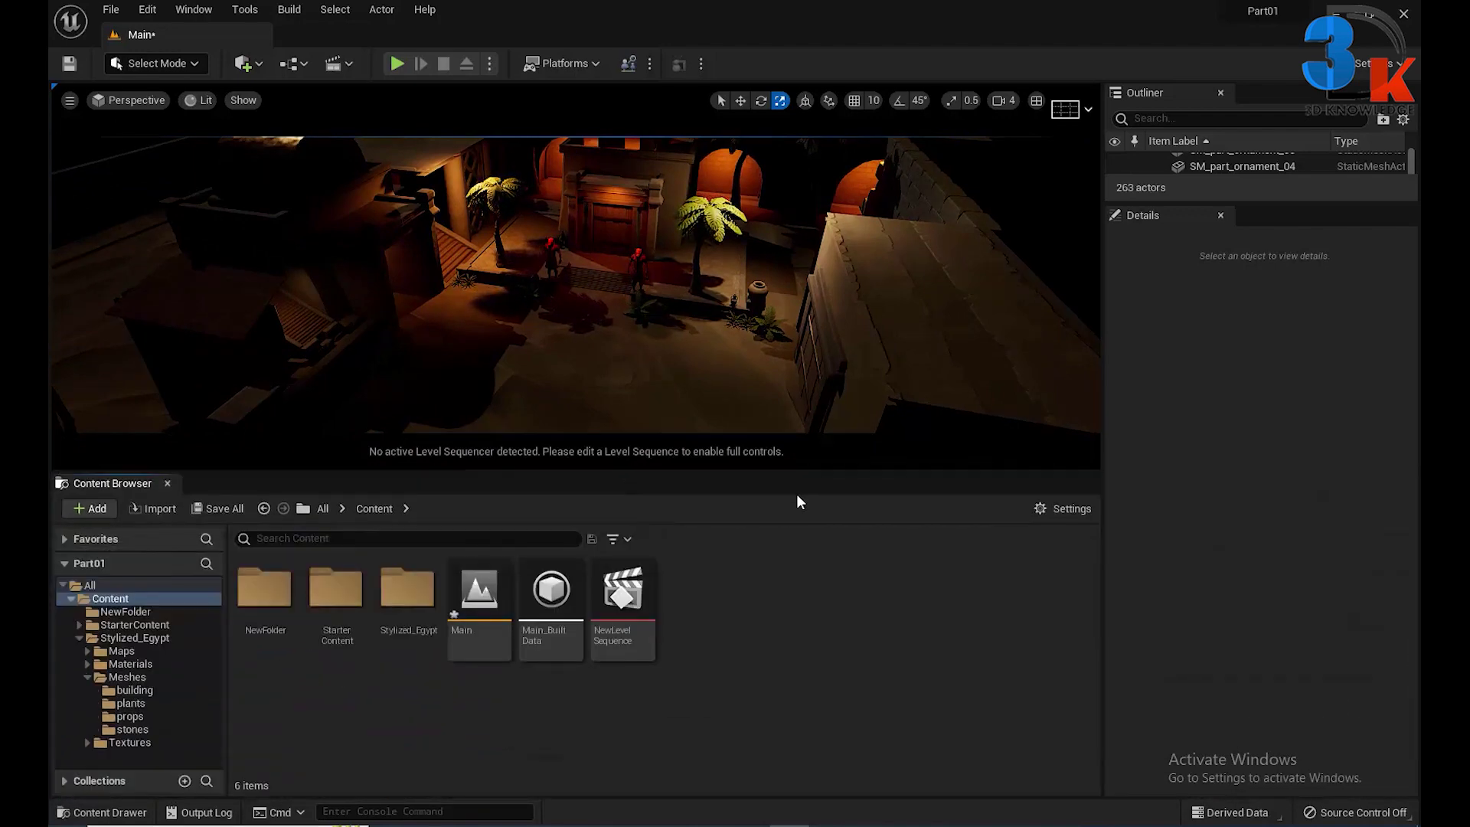
click(167, 483)
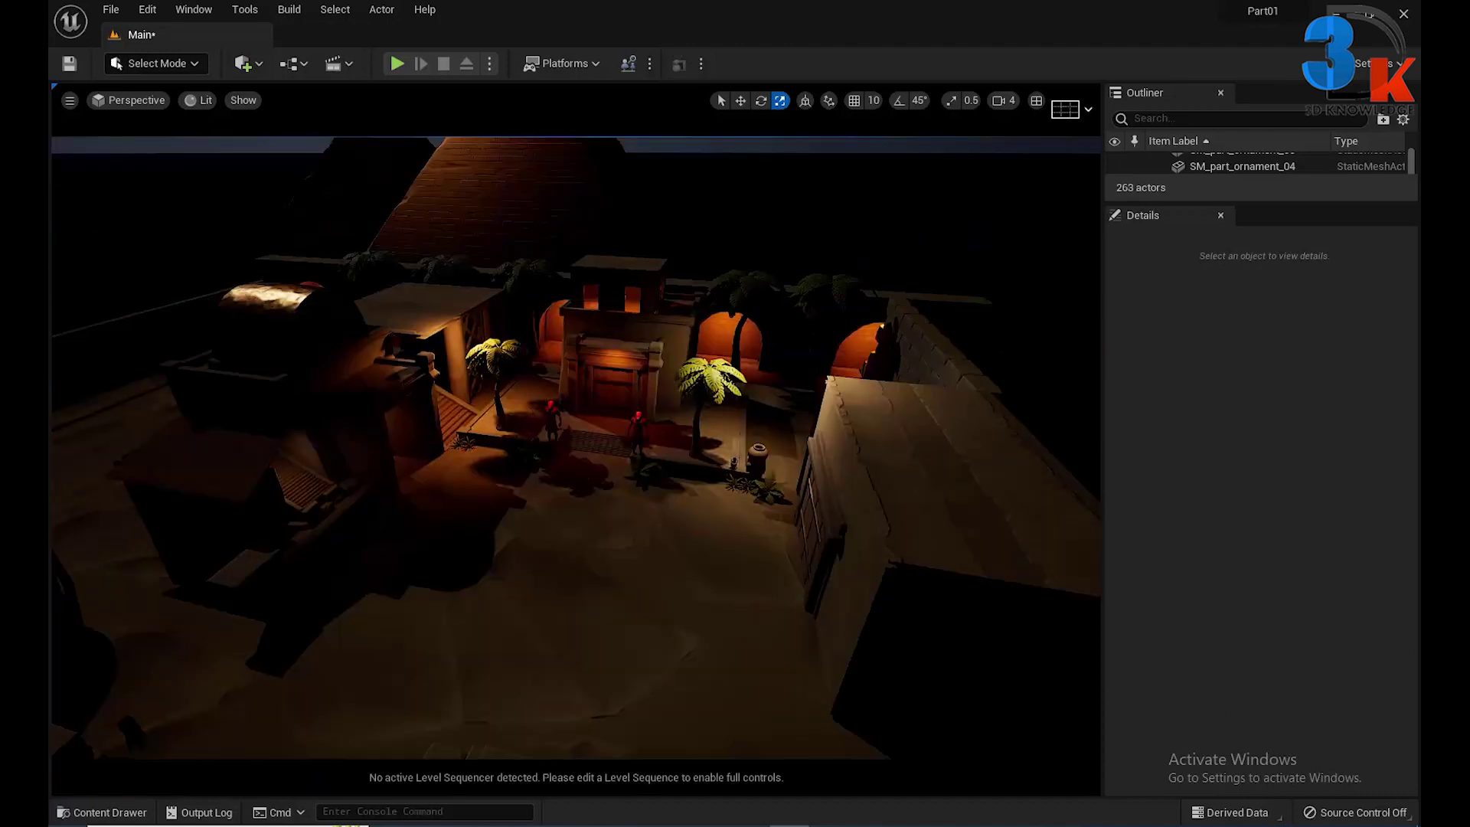
key(ctrl+space)
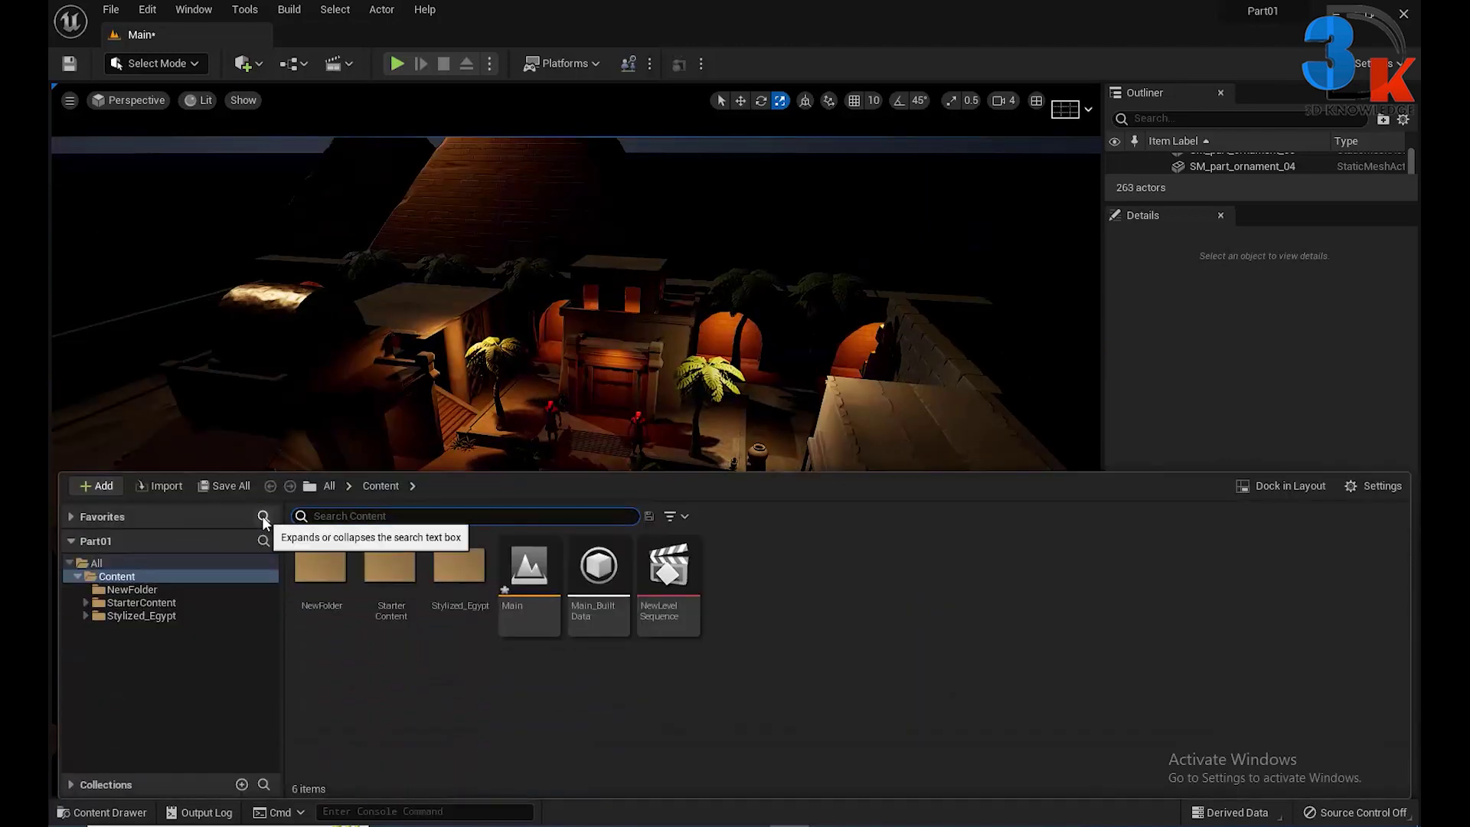
key(ctrl+space)
key(ctrl+space)
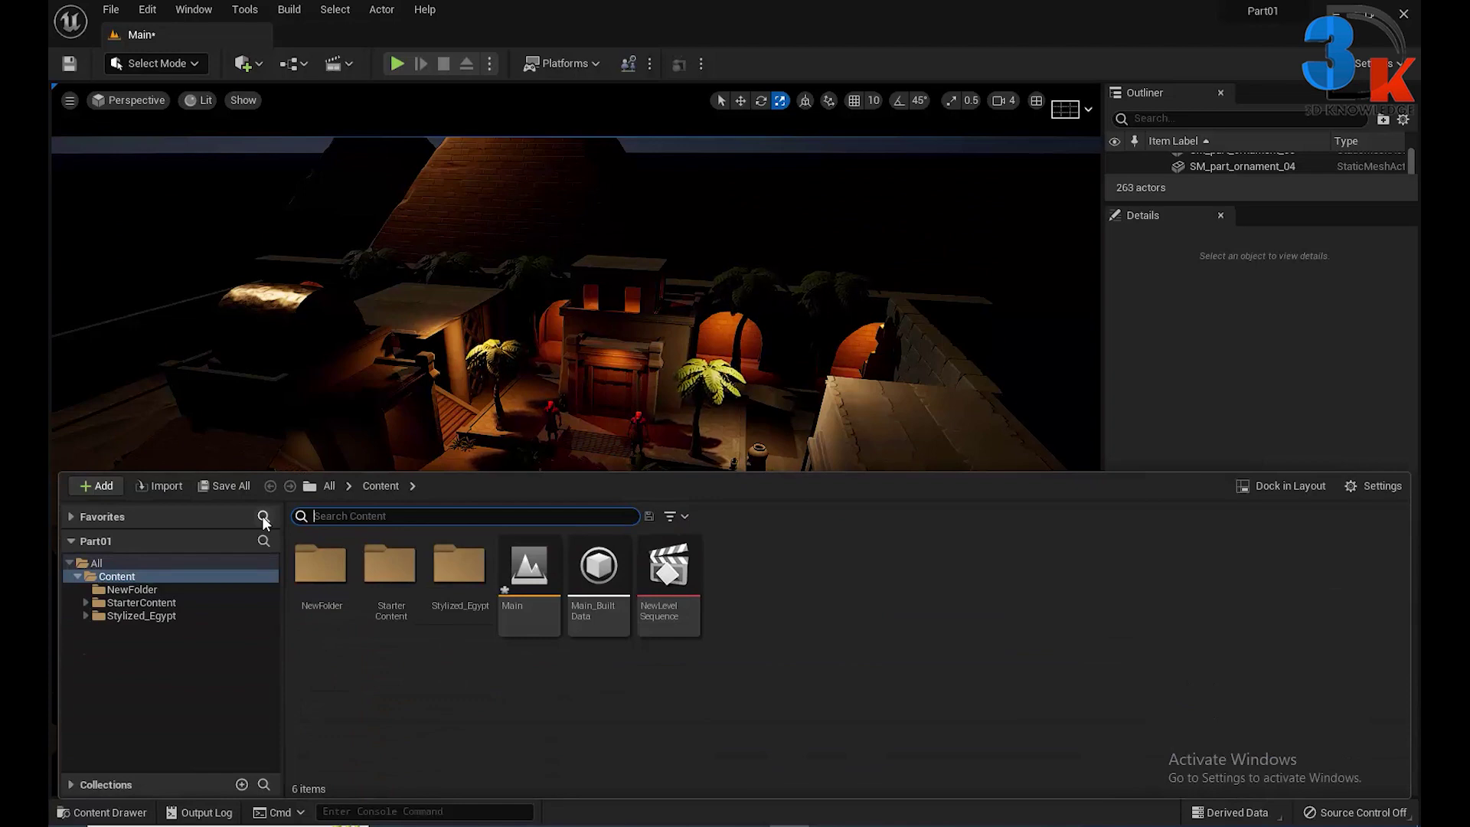
key(ctrl+space)
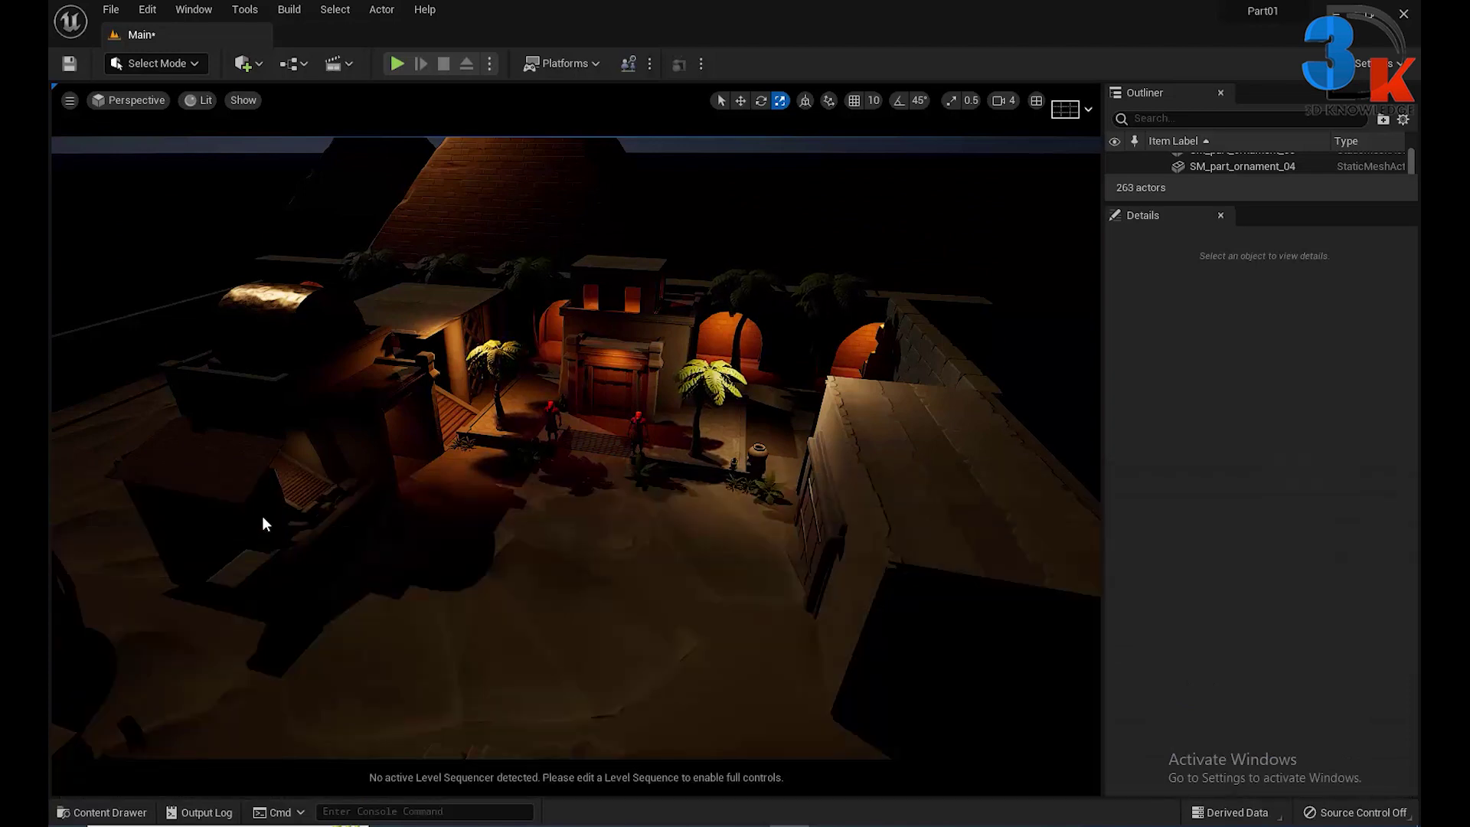
key(ctrl+space)
key(ctrl+space)
key(ctrl+space)
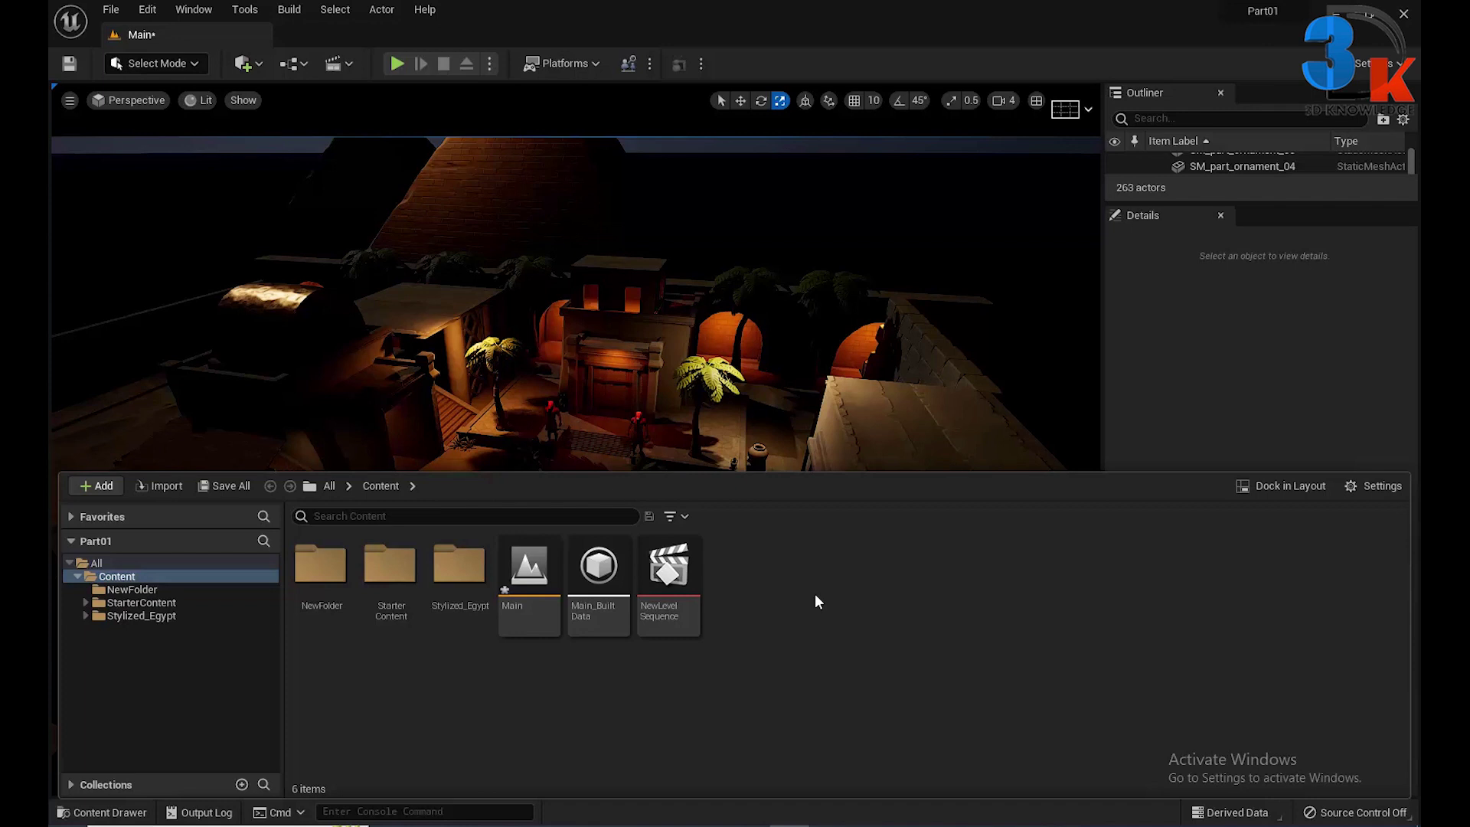
Create a new folder named 'object' in Content and open it
right_click(815, 594)
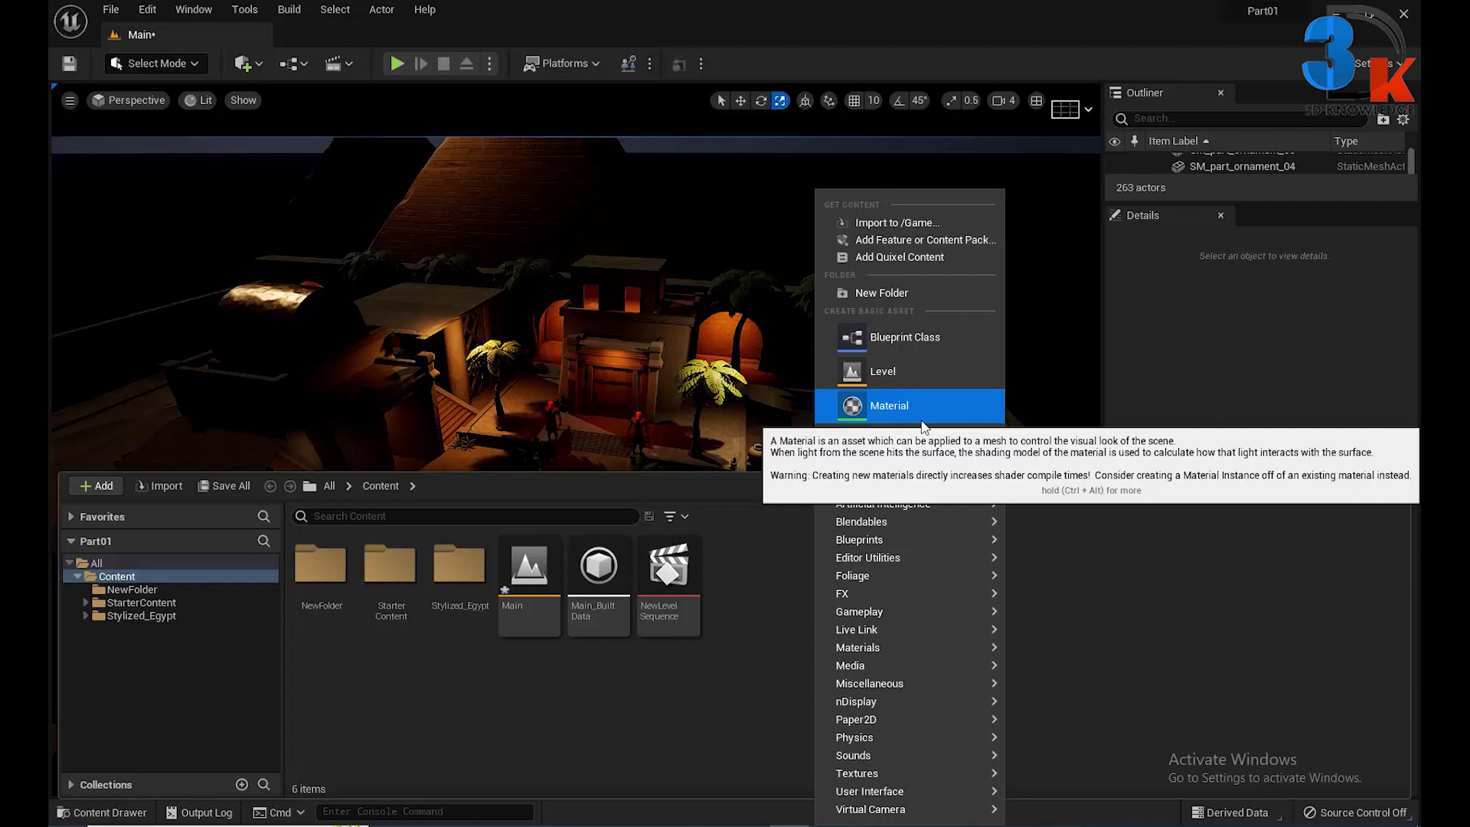
click(881, 293)
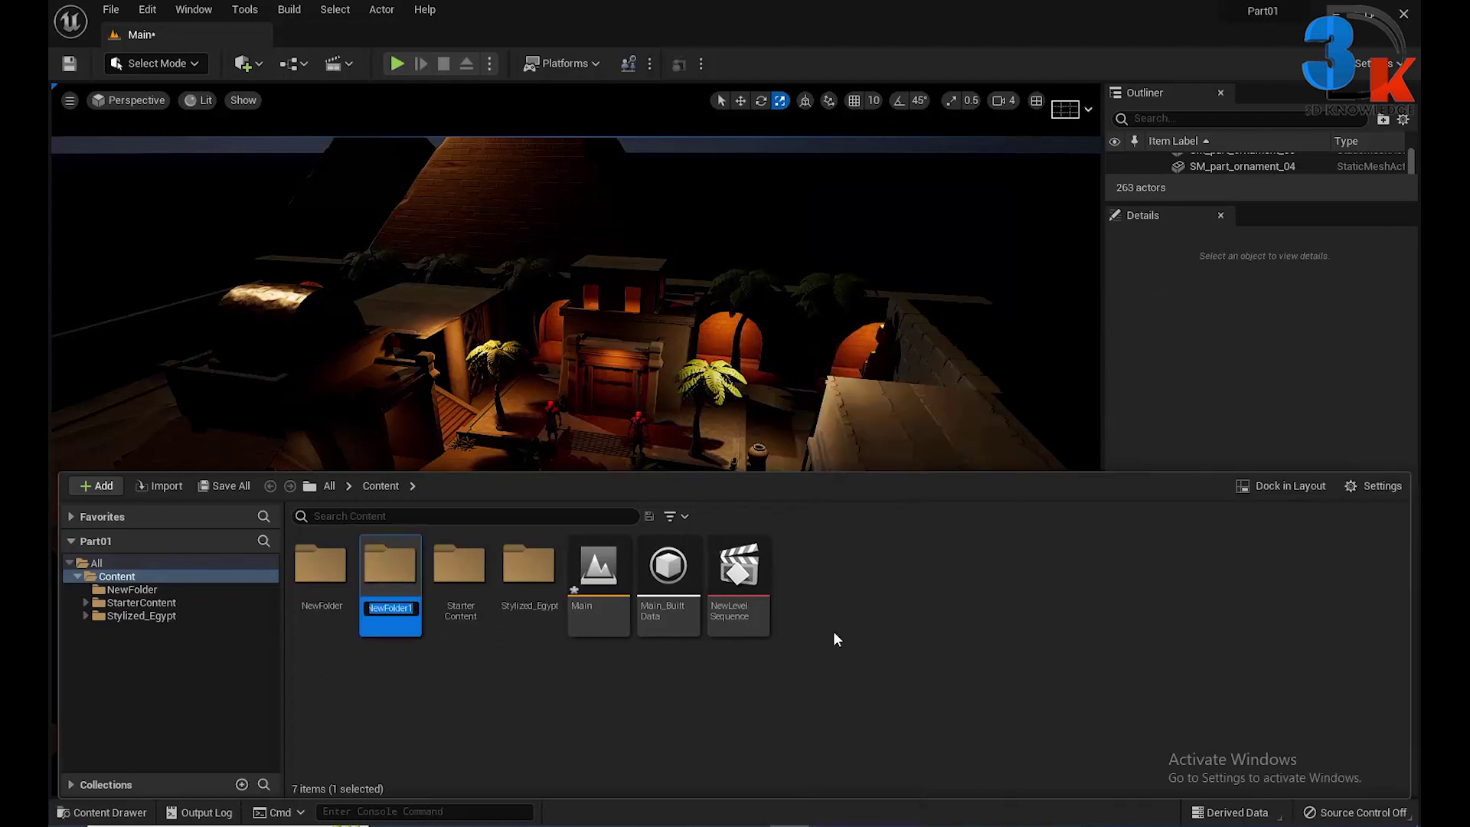
text(ob)
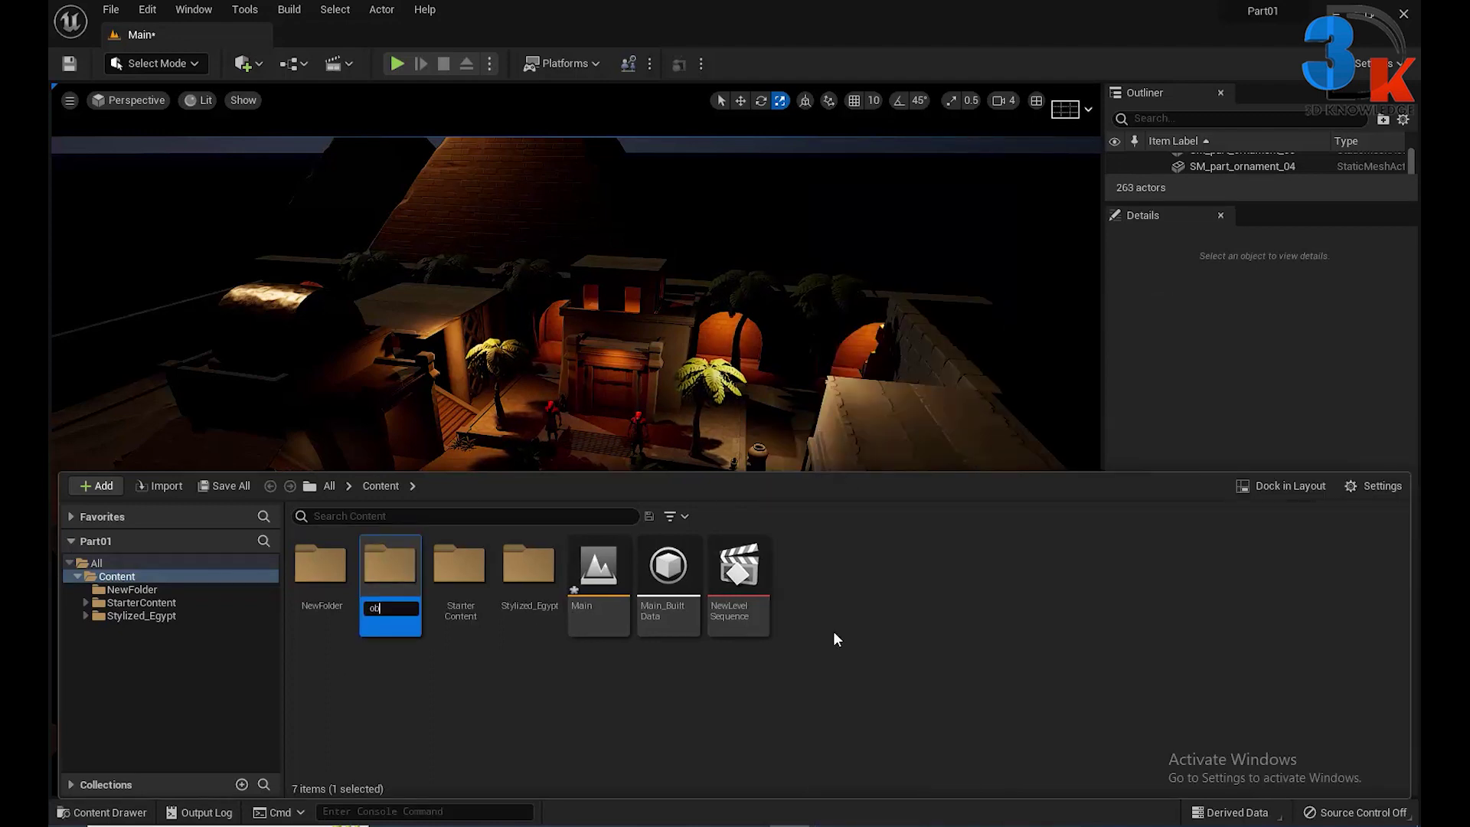
text(j)
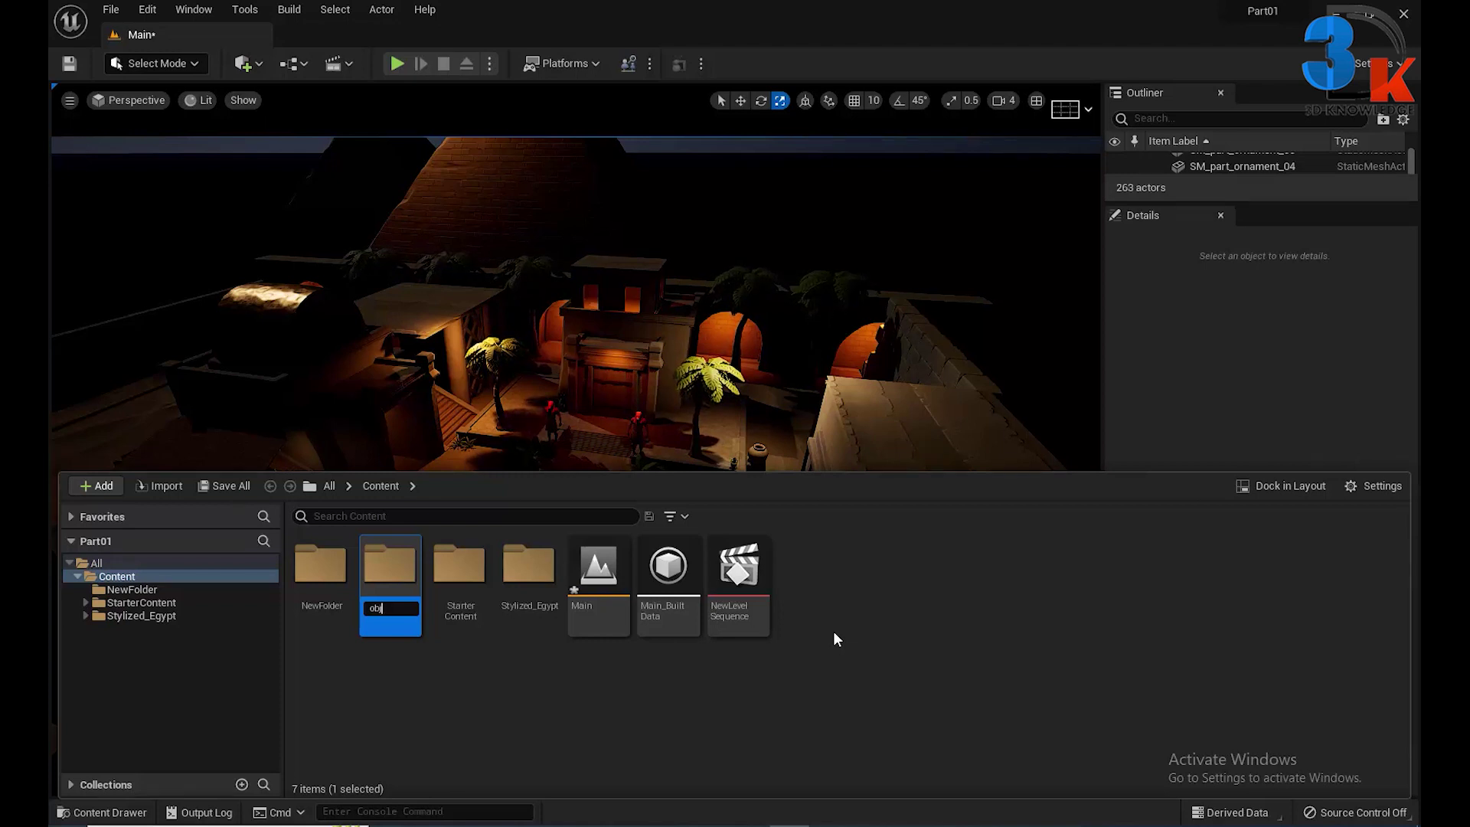
key(BackSpace)
text(ject)
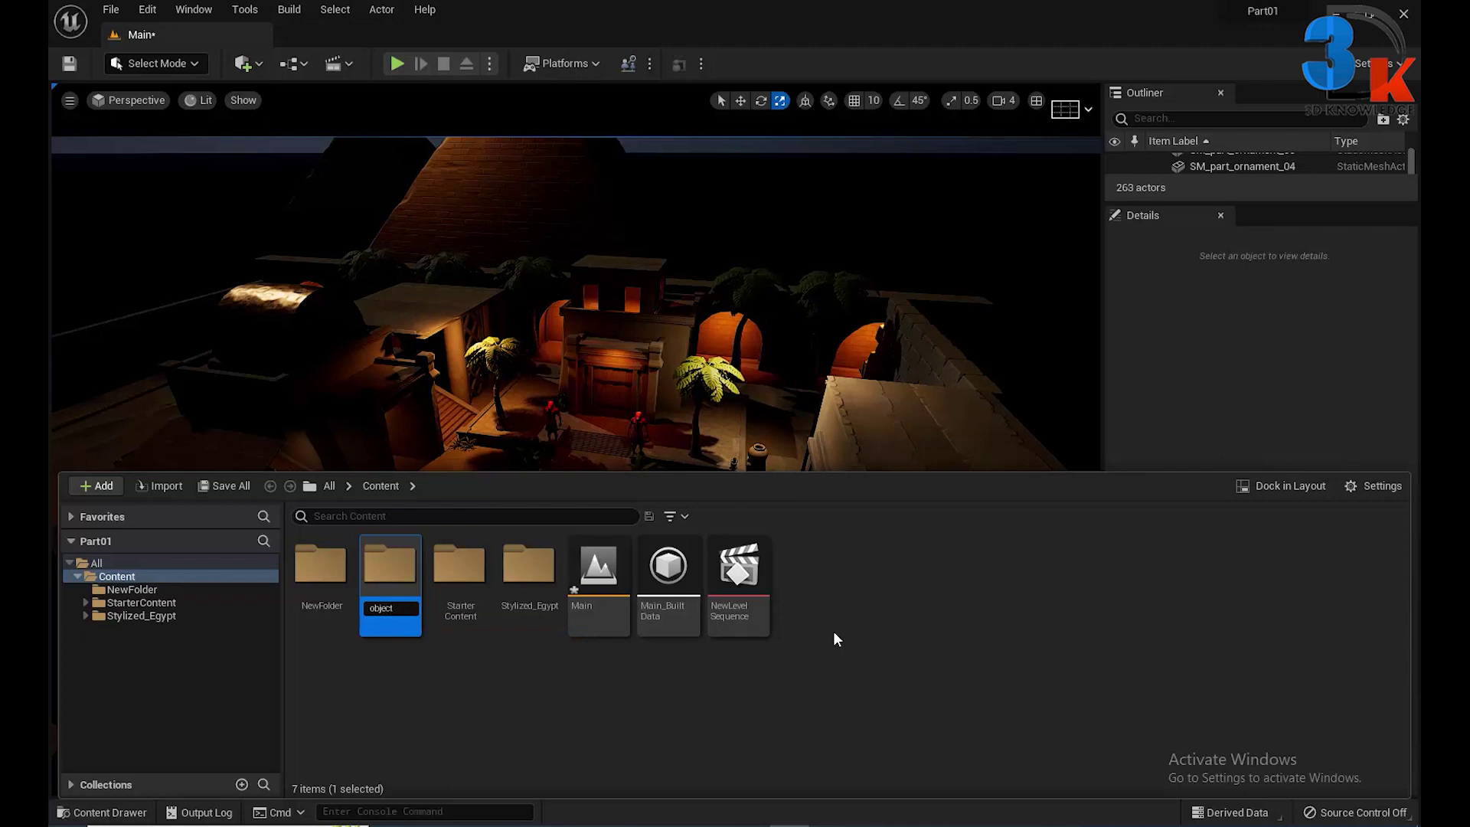
key(Return)
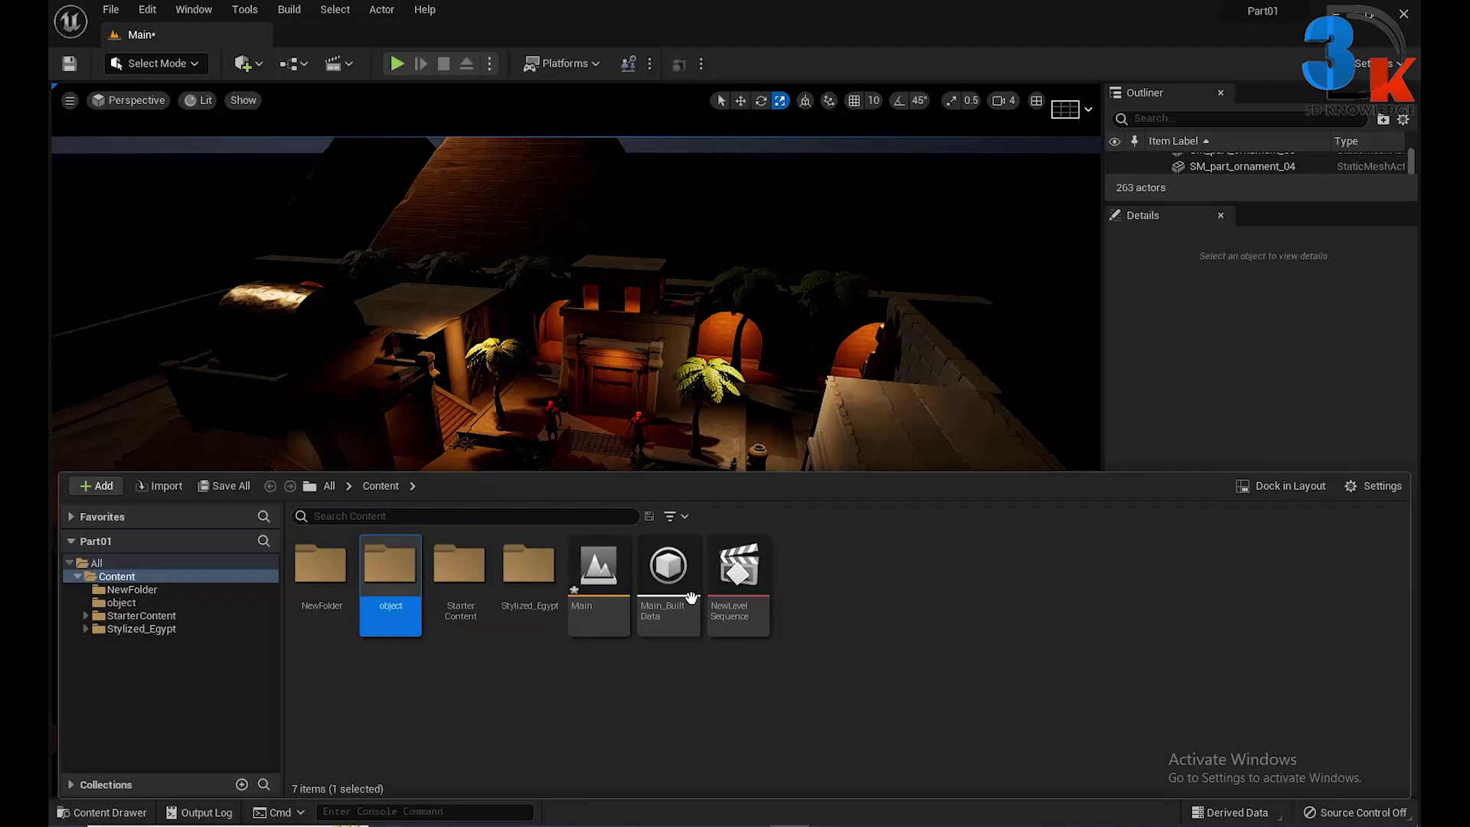
double_click(384, 566)
right_click(432, 599)
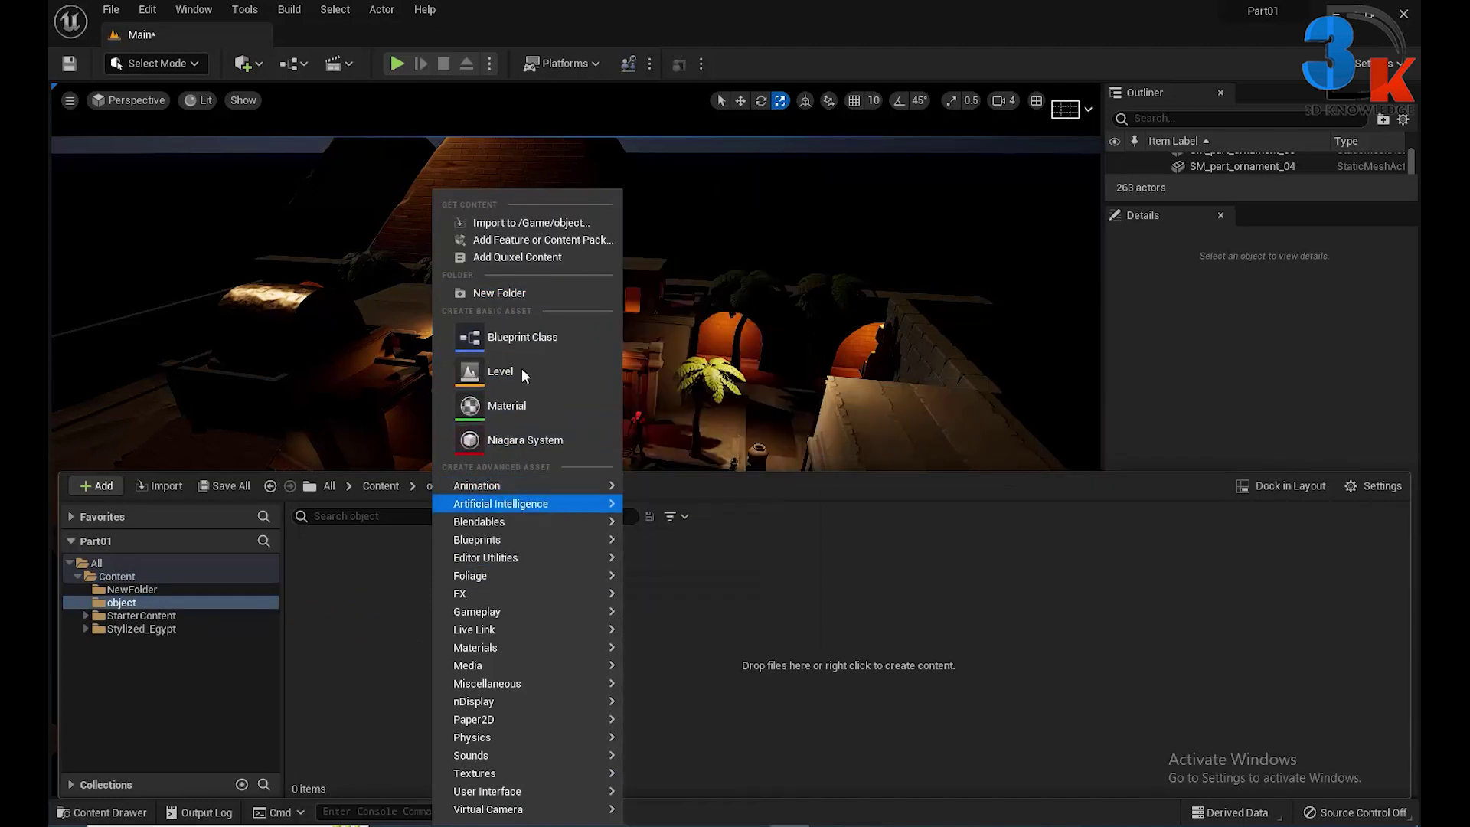
click(508, 222)
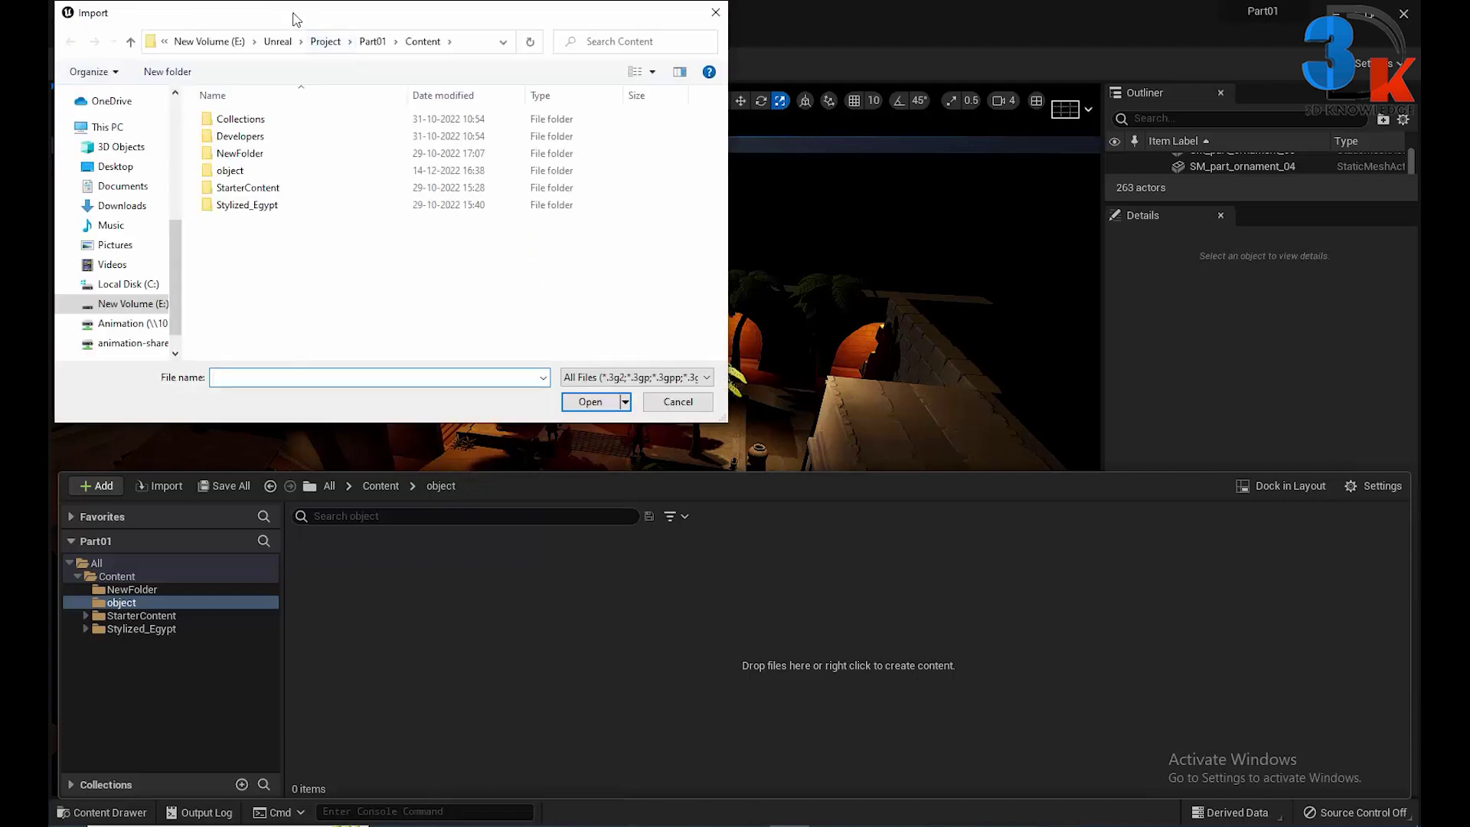
drag(292, 16, 462, 44)
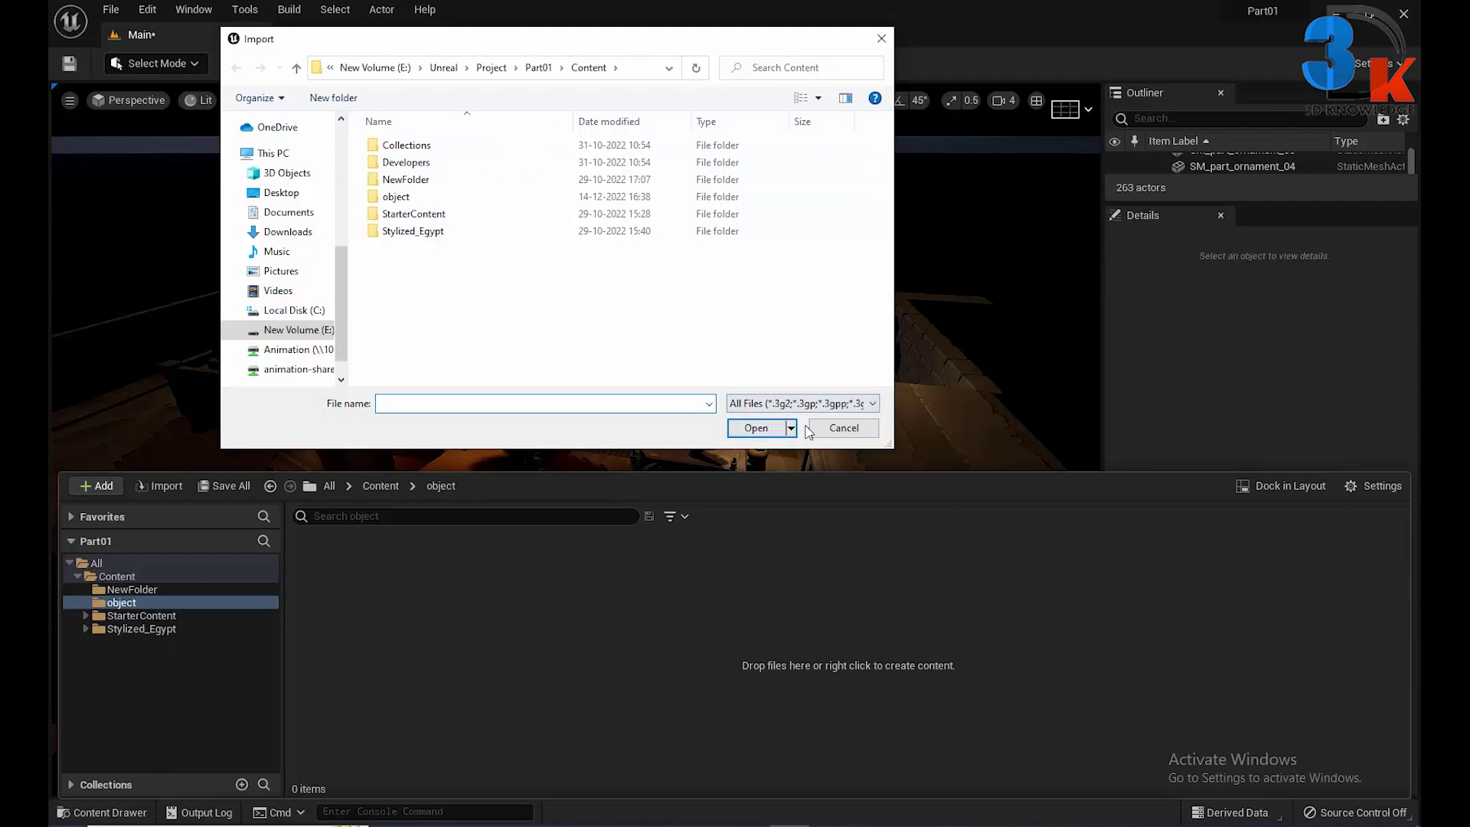
click(842, 427)
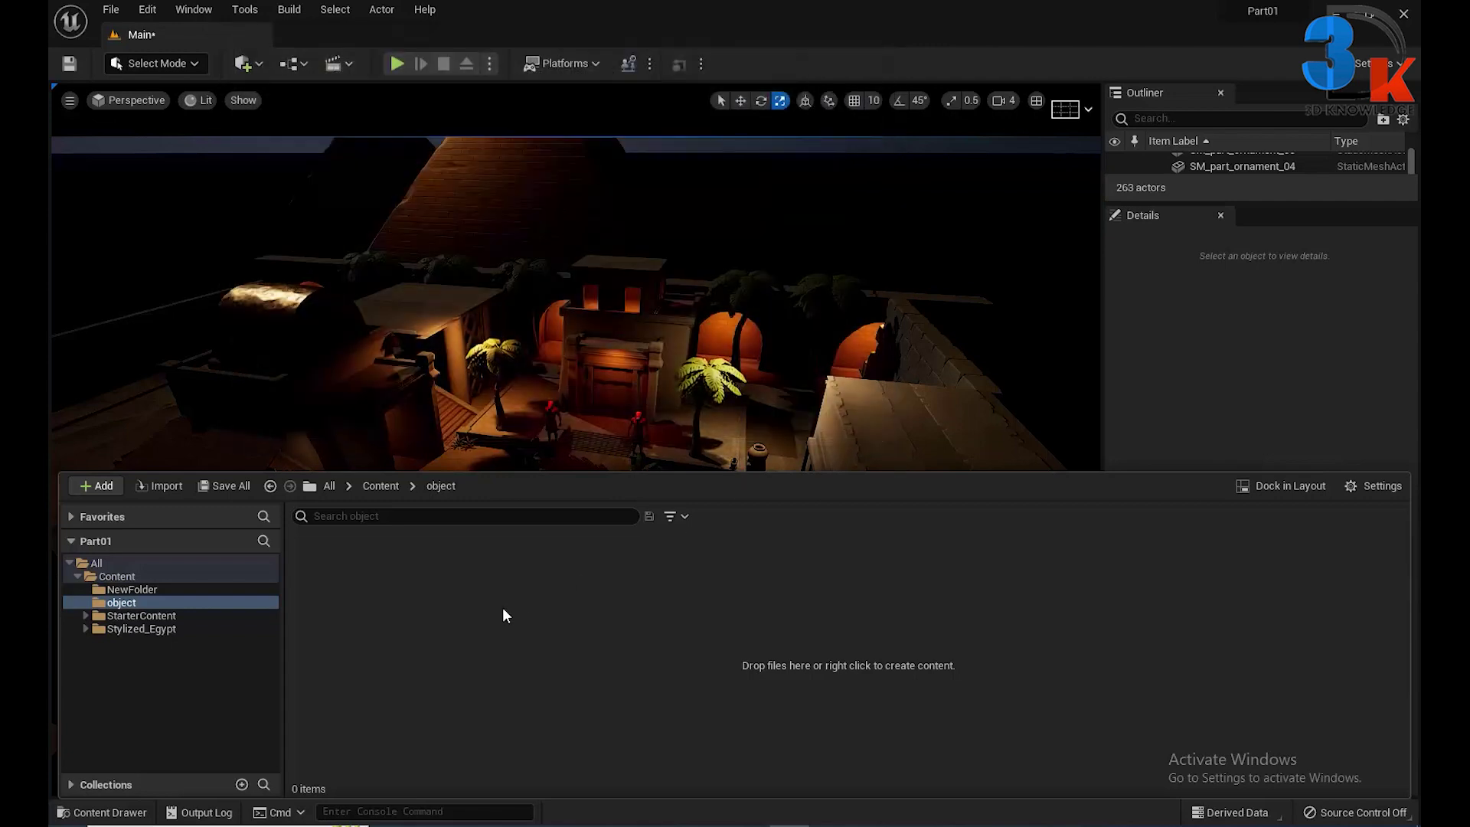
right_click(502, 608)
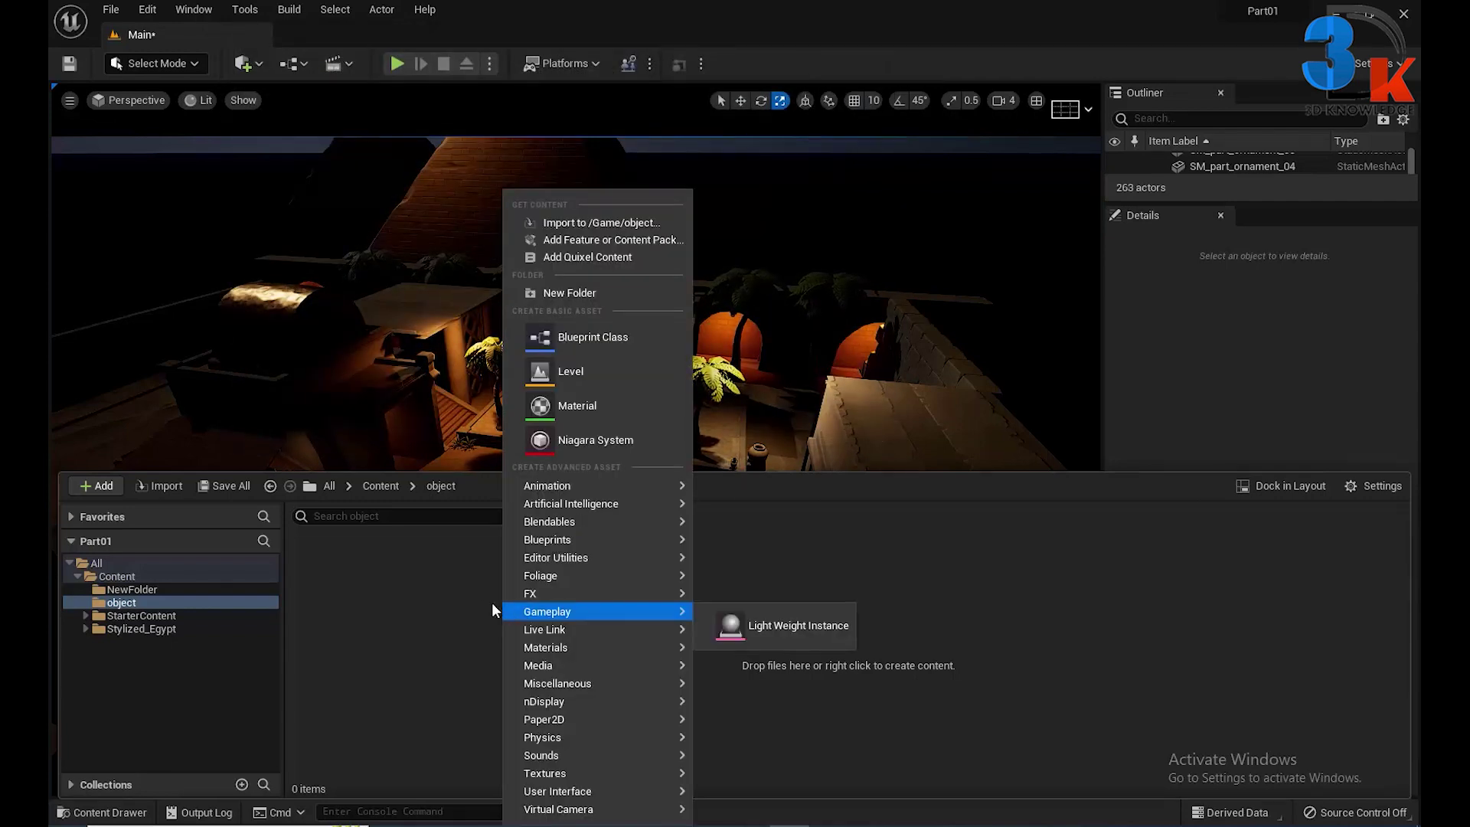
click(452, 582)
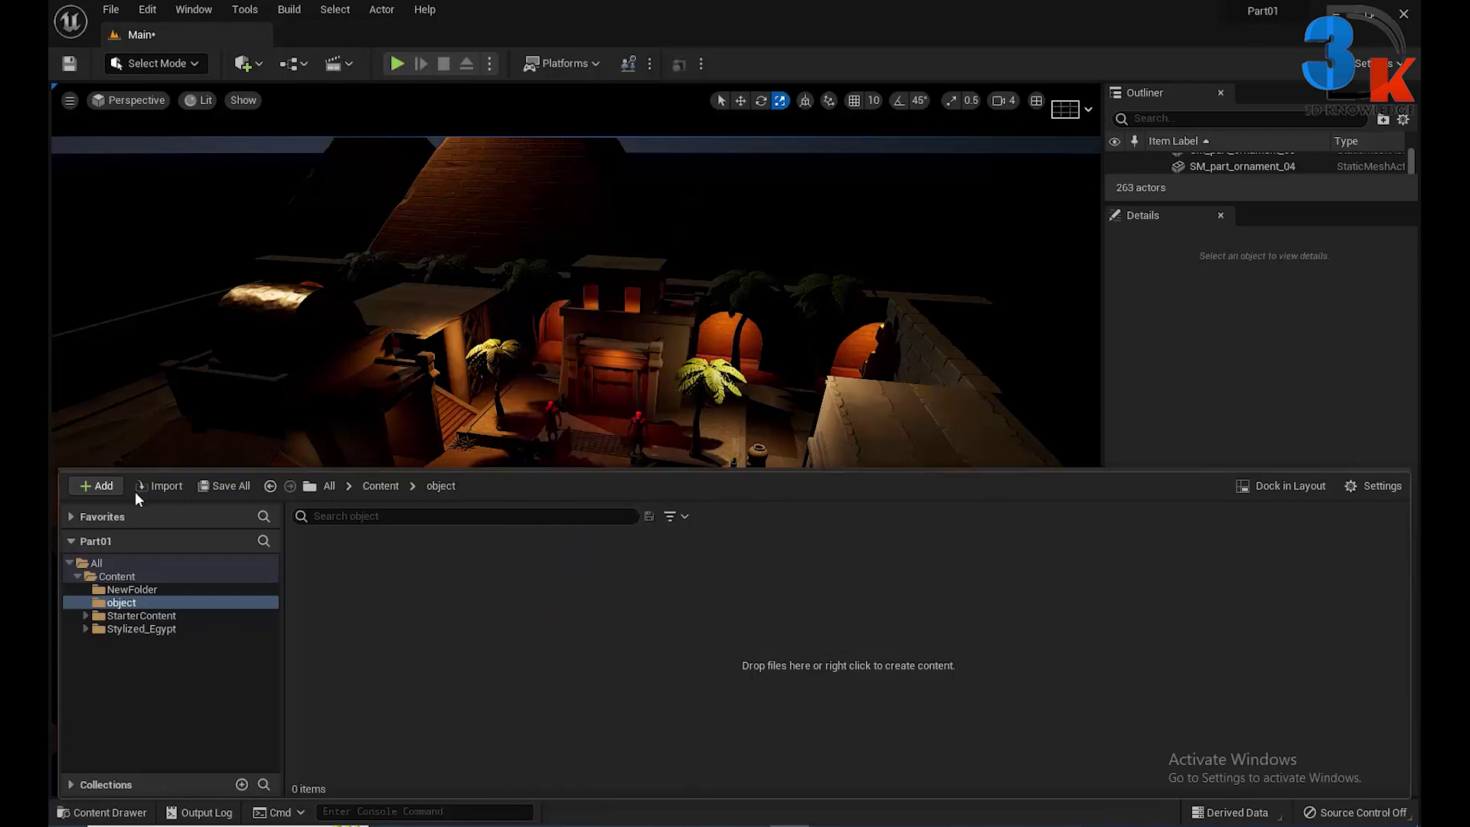
click(89, 482)
Import 1M_Cube.FBX into the object folder by dragging it in and confirming the FBX import
drag(591, 583, 343, 652)
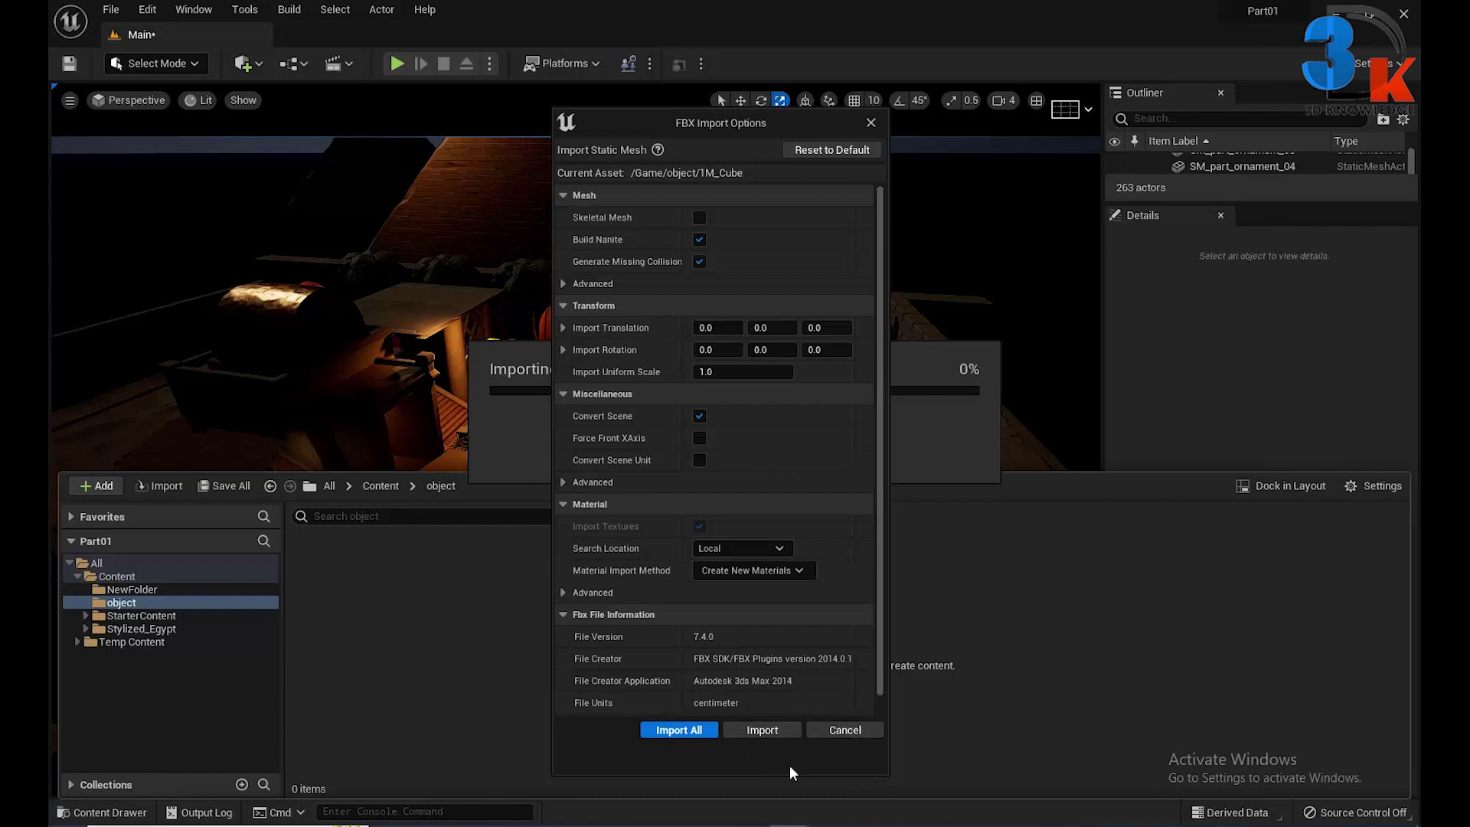
click(678, 729)
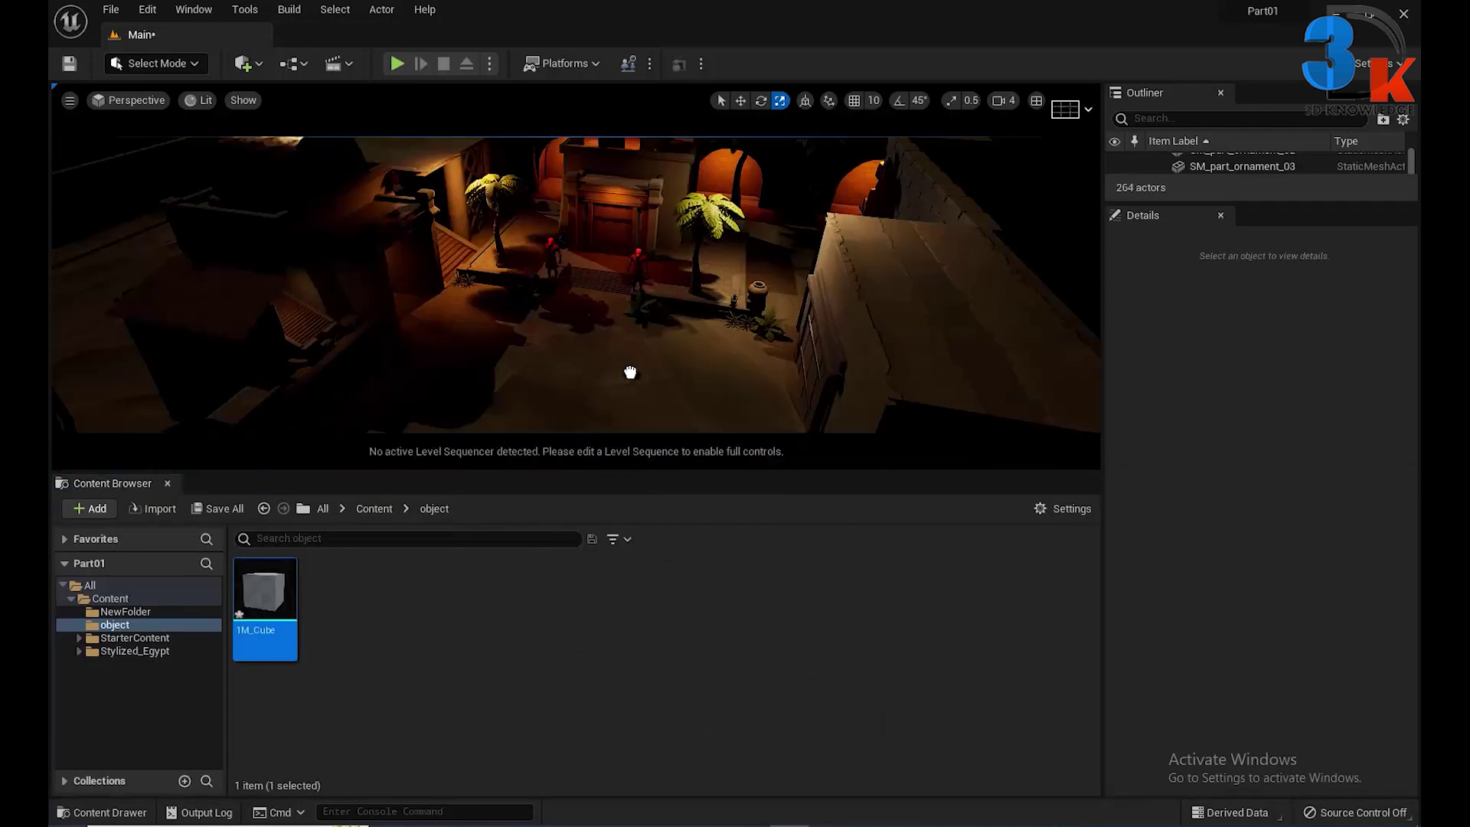
Frame the placed 1M_Cube, raise it vertically and rotate it
click(630, 372)
key(f)
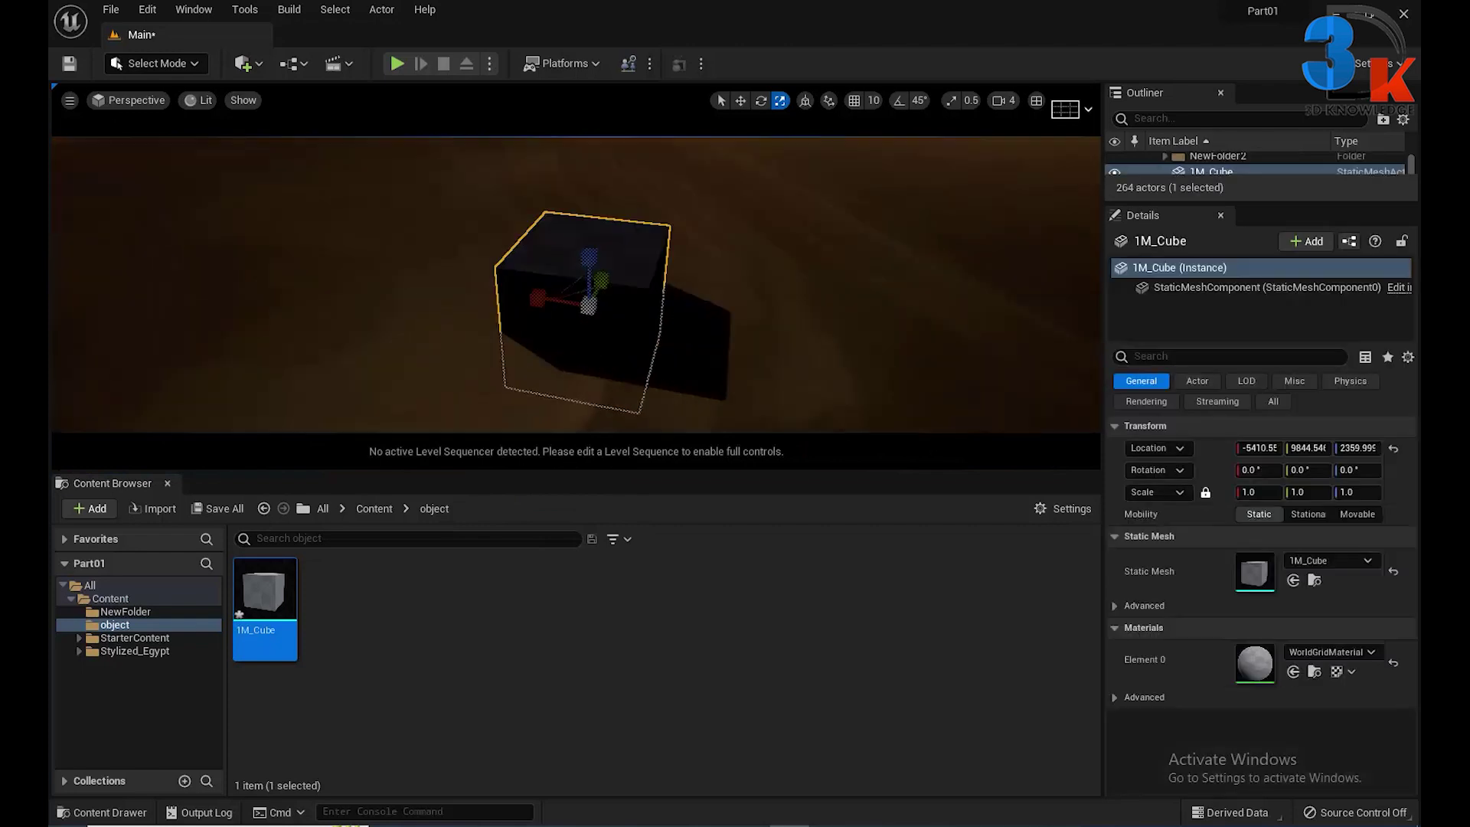
key(w)
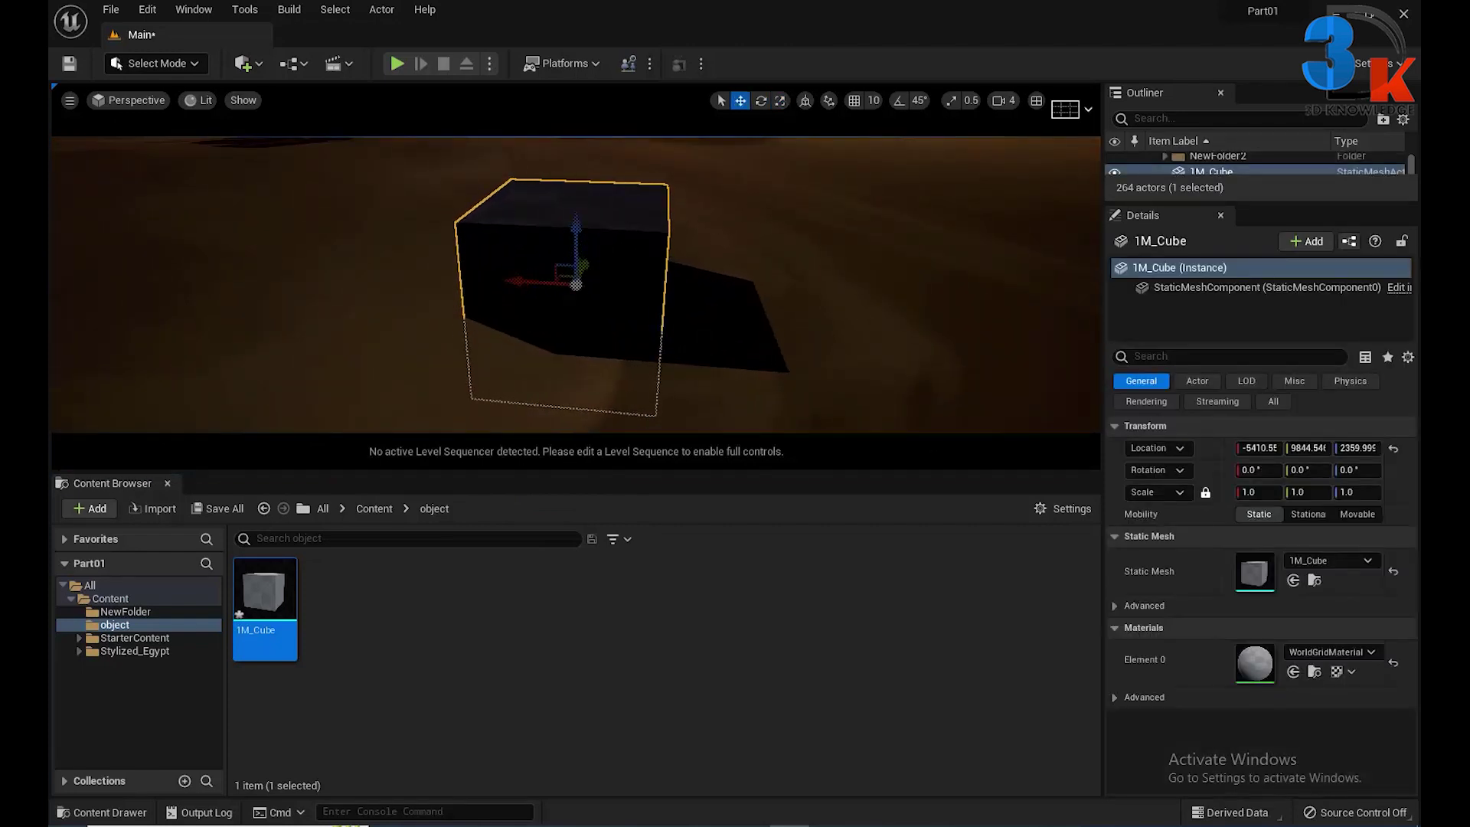
mouse_move(577, 226)
mouse_down()
mouse_move(575, 141)
mouse_move(576, 178)
mouse_up()
scroll(576, 178, down, 3)
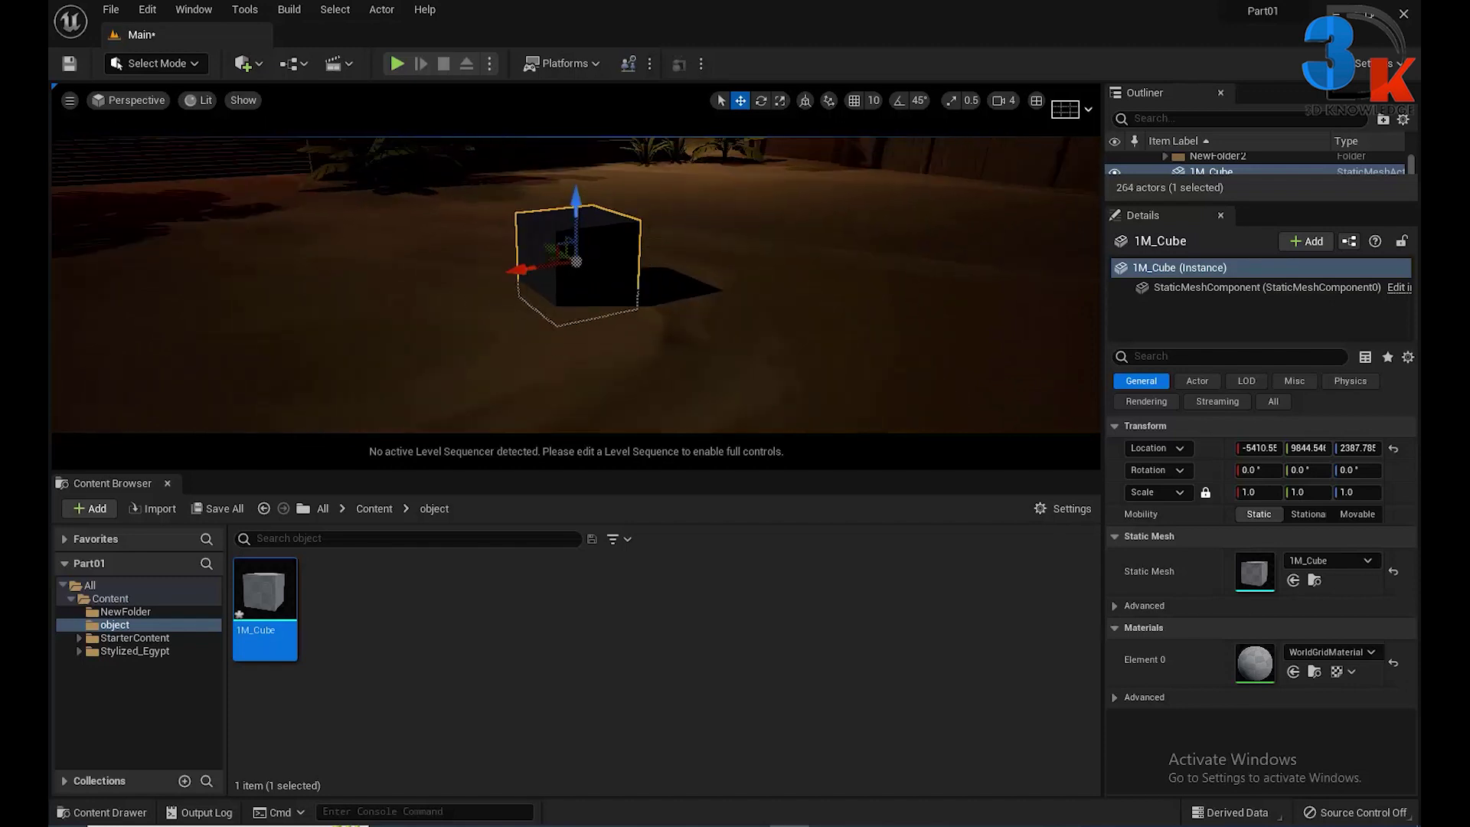
mouse_move(576, 262)
alt+mouse_down()
mouse_move(629, 248)
mouse_move(587, 305)
alt+mouse_up()
key(e)
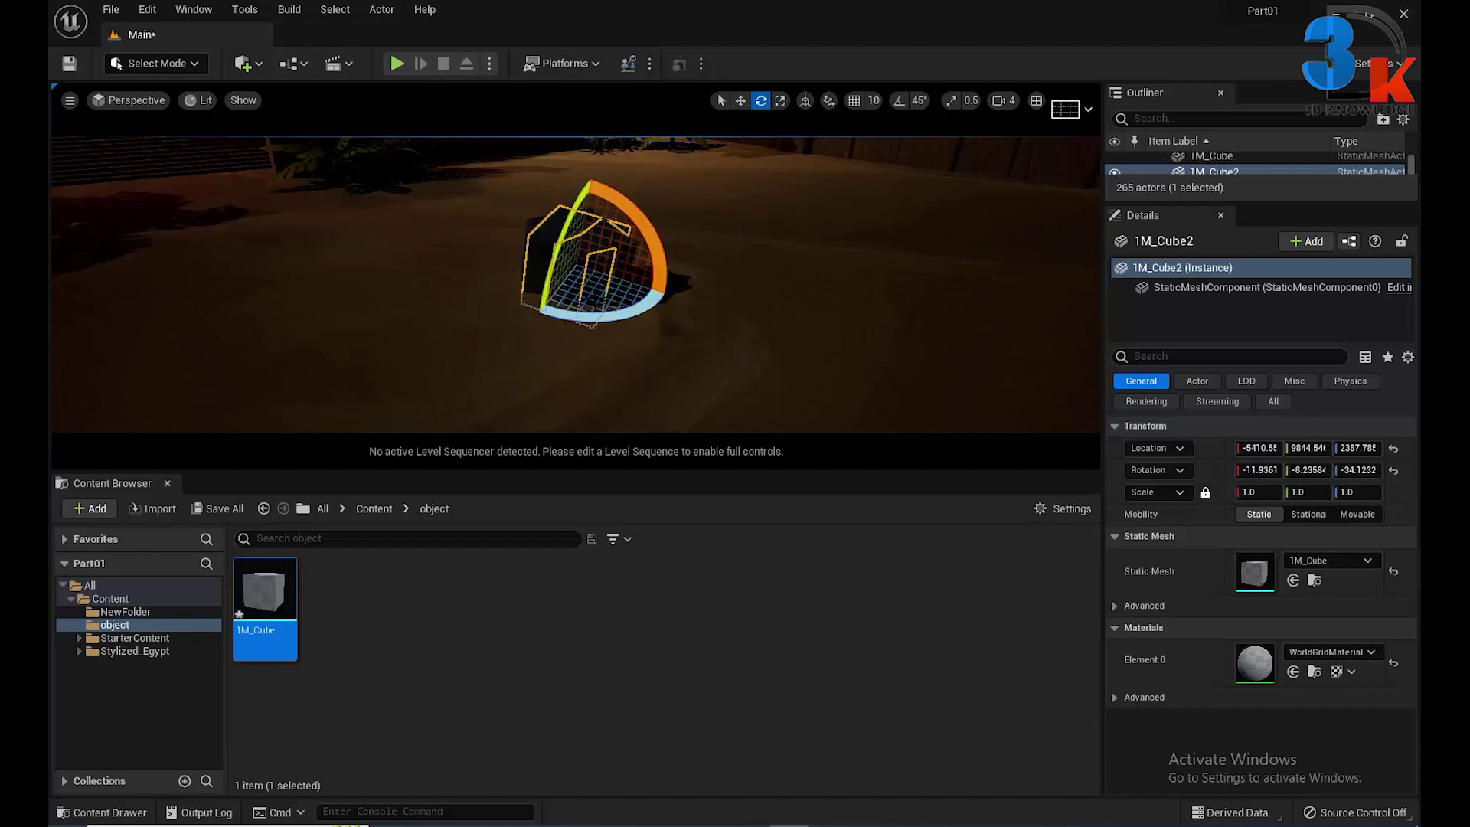
key(w)
Lift the duplicate 1M_Cube2 and position it beside the original cube, then clear the selection
mouse_move(589, 229)
mouse_down()
mouse_move(644, 260)
mouse_move(764, 222)
mouse_up()
click(582, 260)
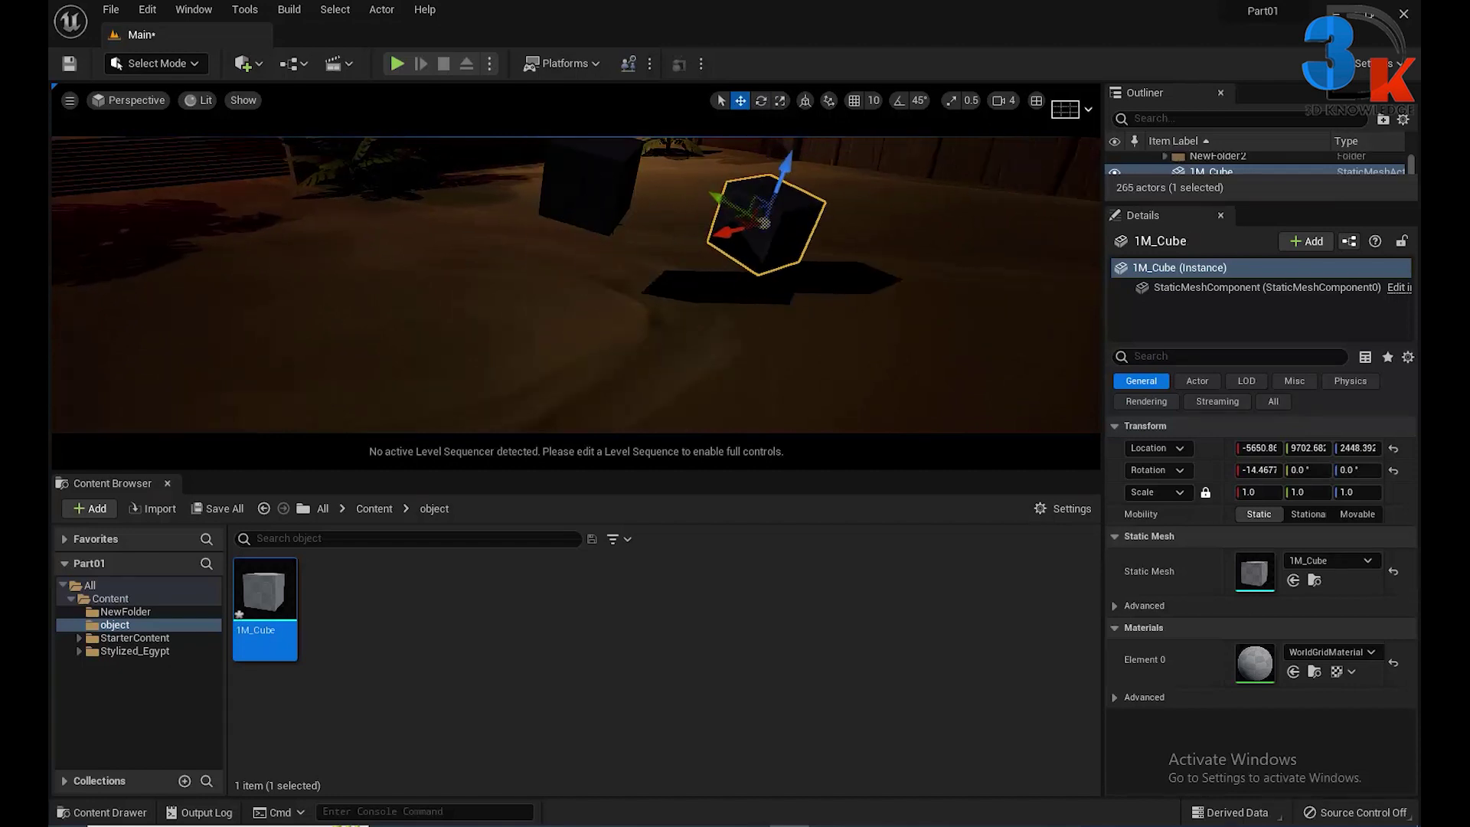
click(589, 191)
alt+drag(589, 191, 505, 222)
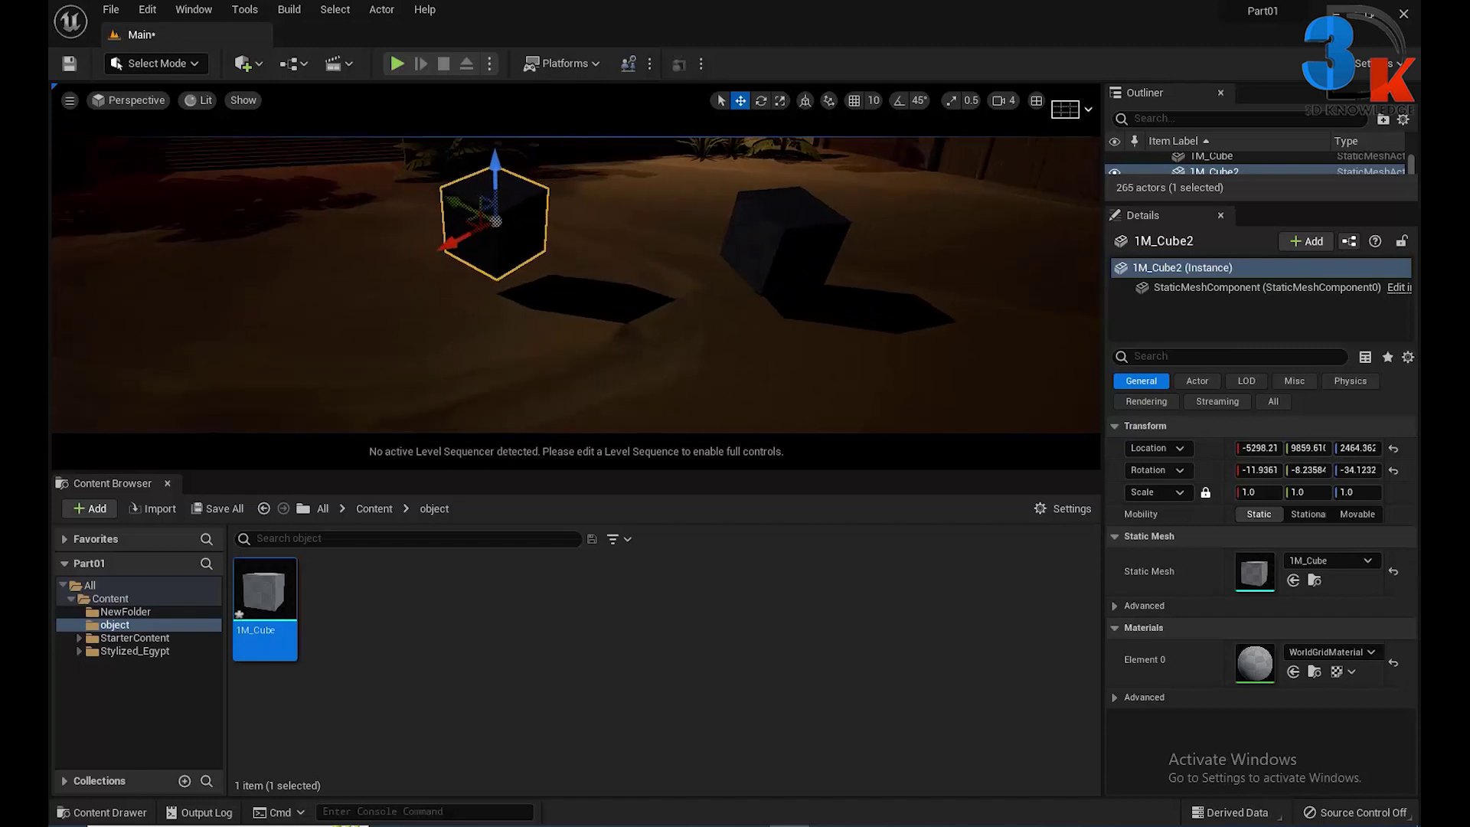
mouse_move(258, 646)
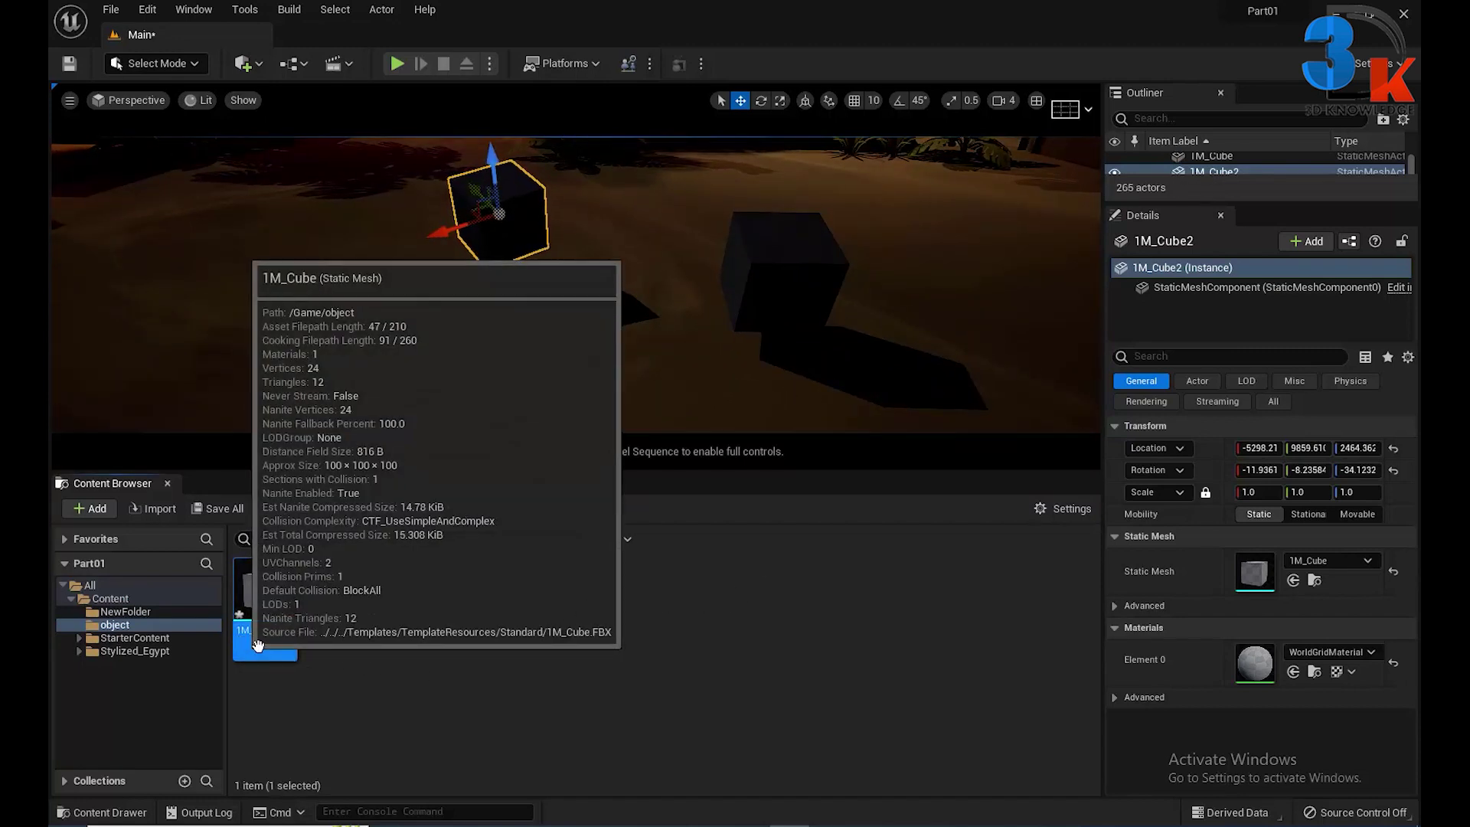
click(554, 658)
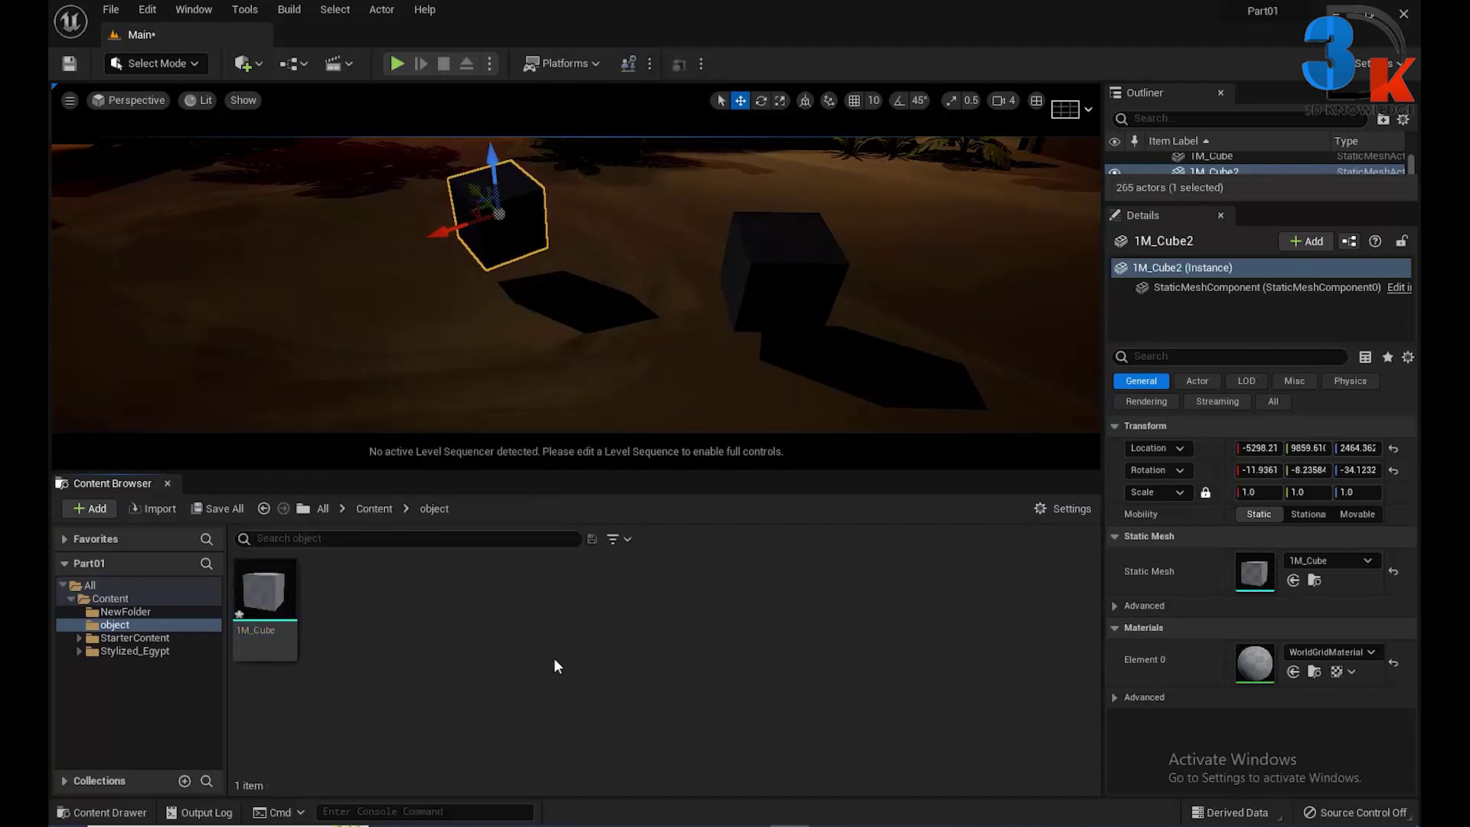
Return to the top-level Content folder and browse the Tools, Build and Actor menus
click(381, 513)
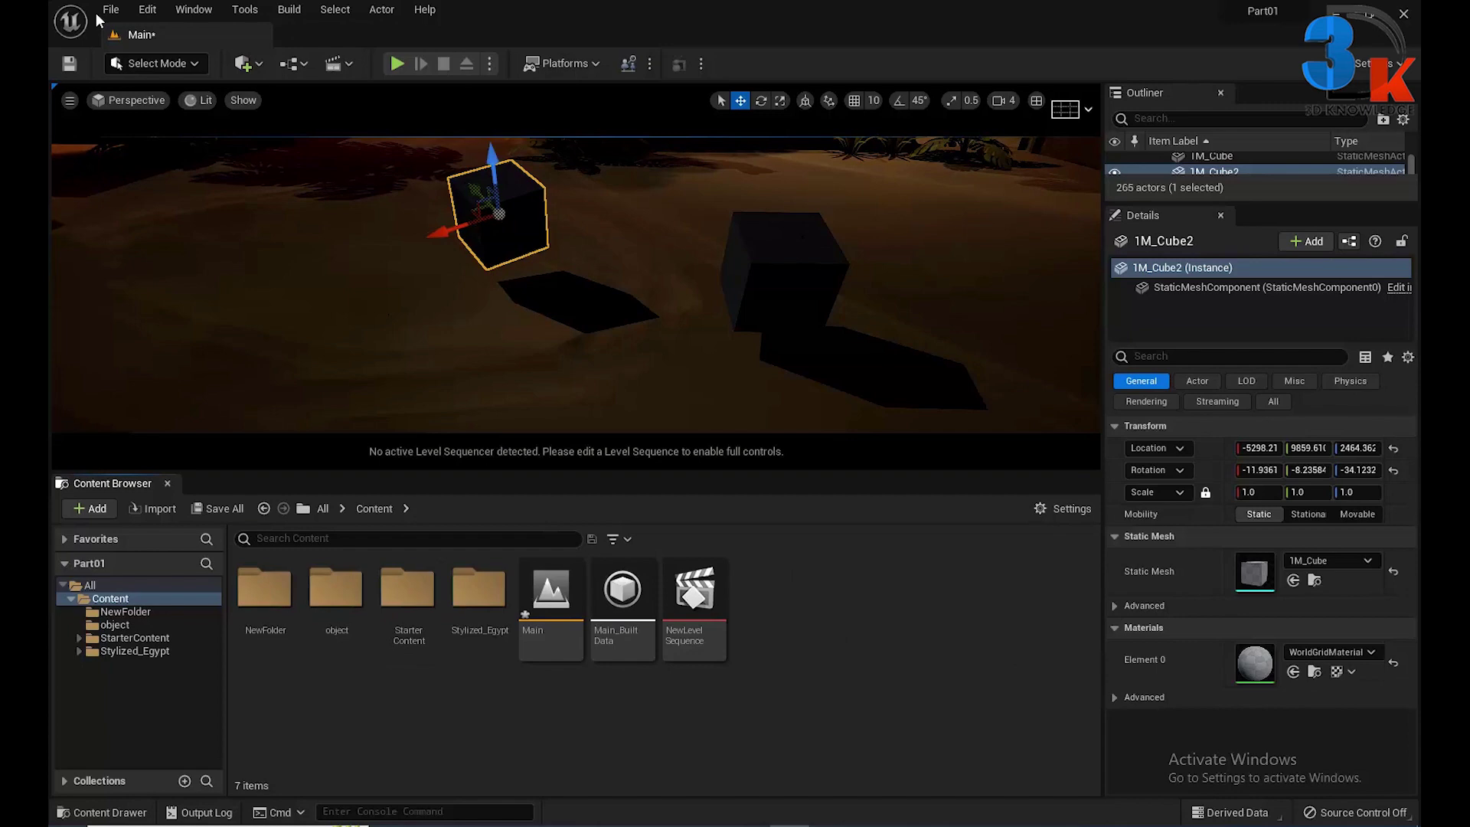
click(110, 10)
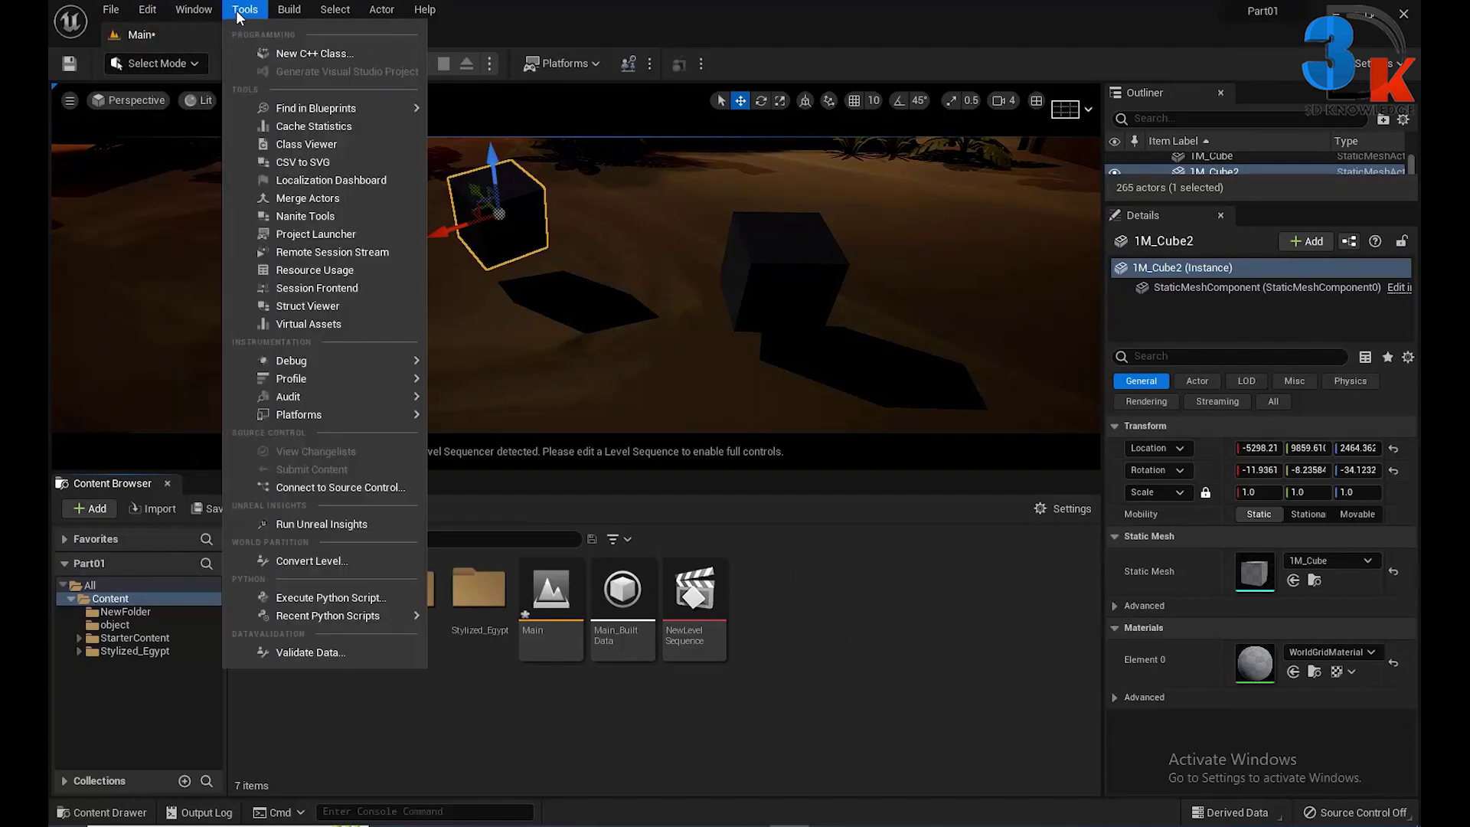
mouse_move(398, 14)
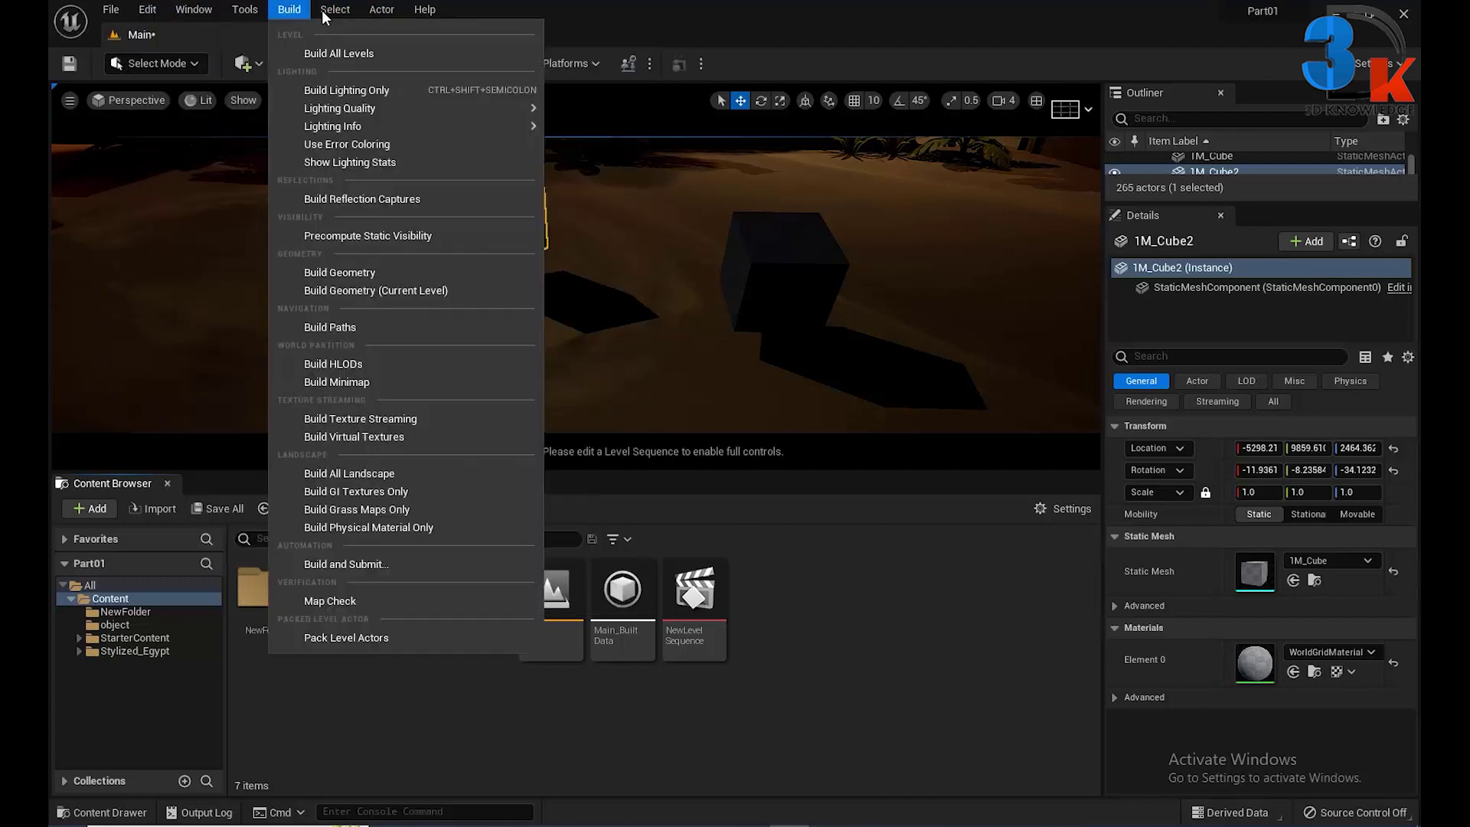
mouse_move(346, 13)
mouse_move(297, 15)
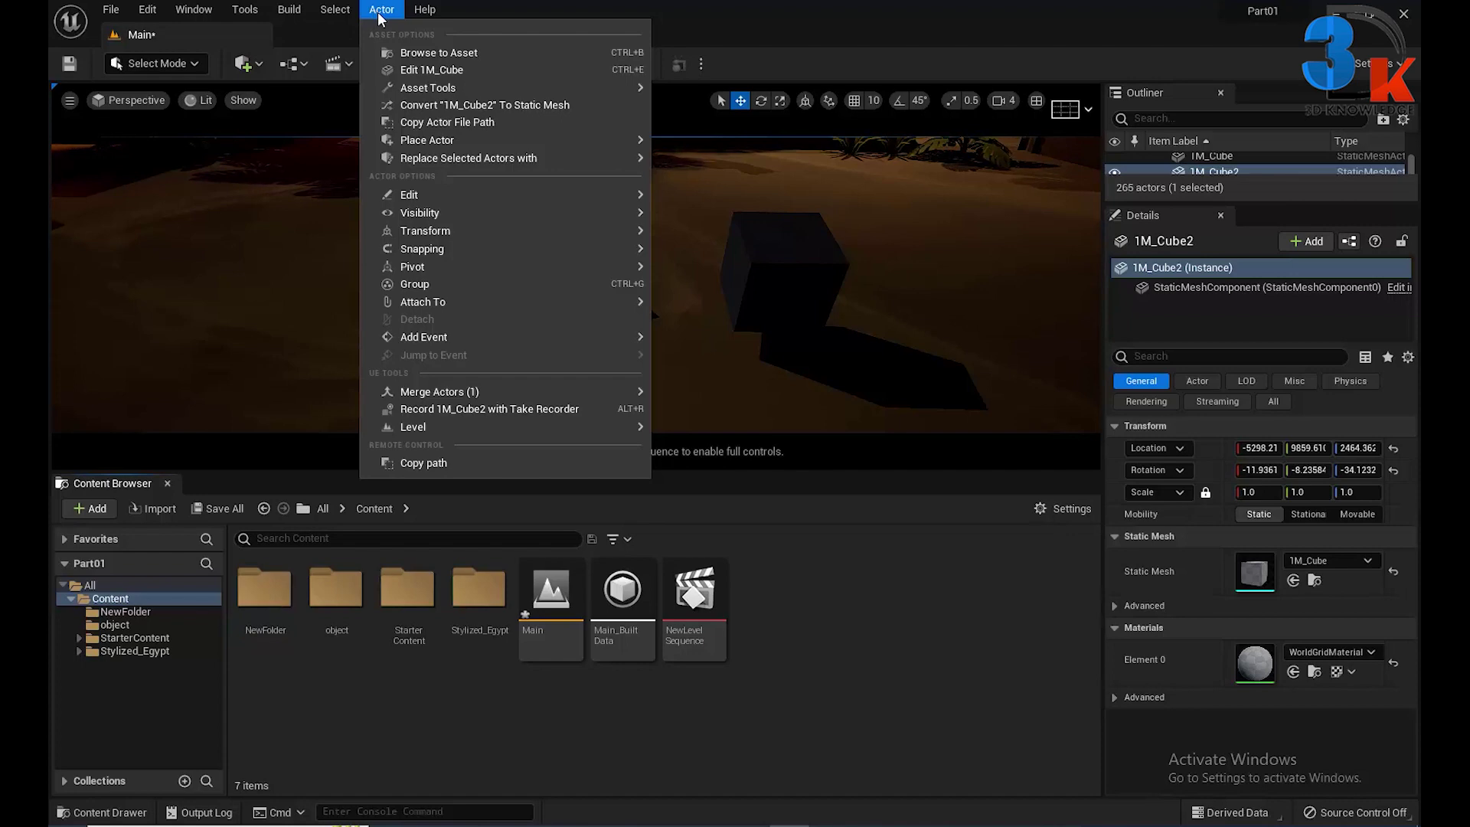
mouse_move(427, 140)
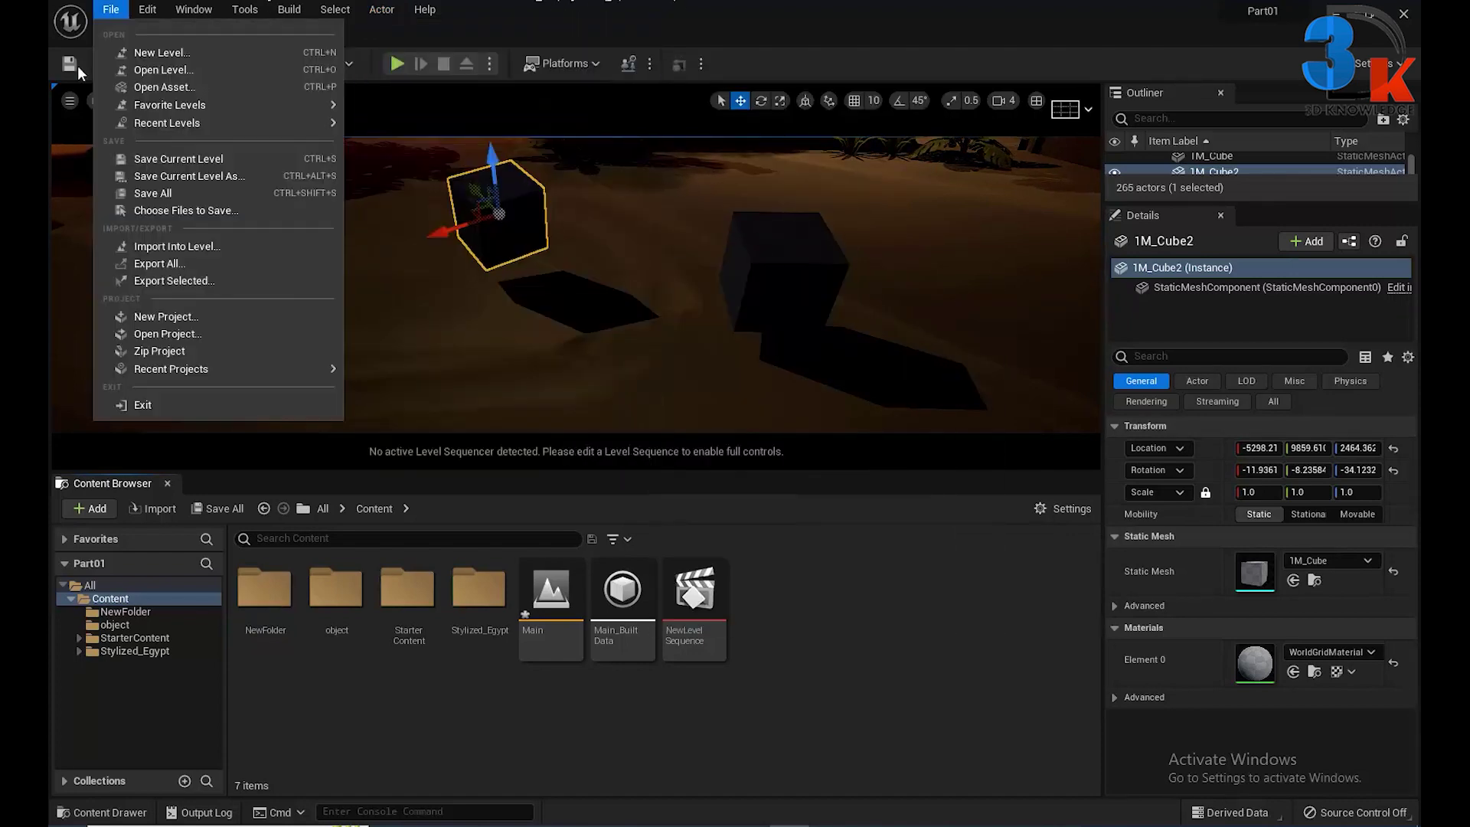
Look over the File menu's saving and project options, then close it
key(Escape)
click(108, 10)
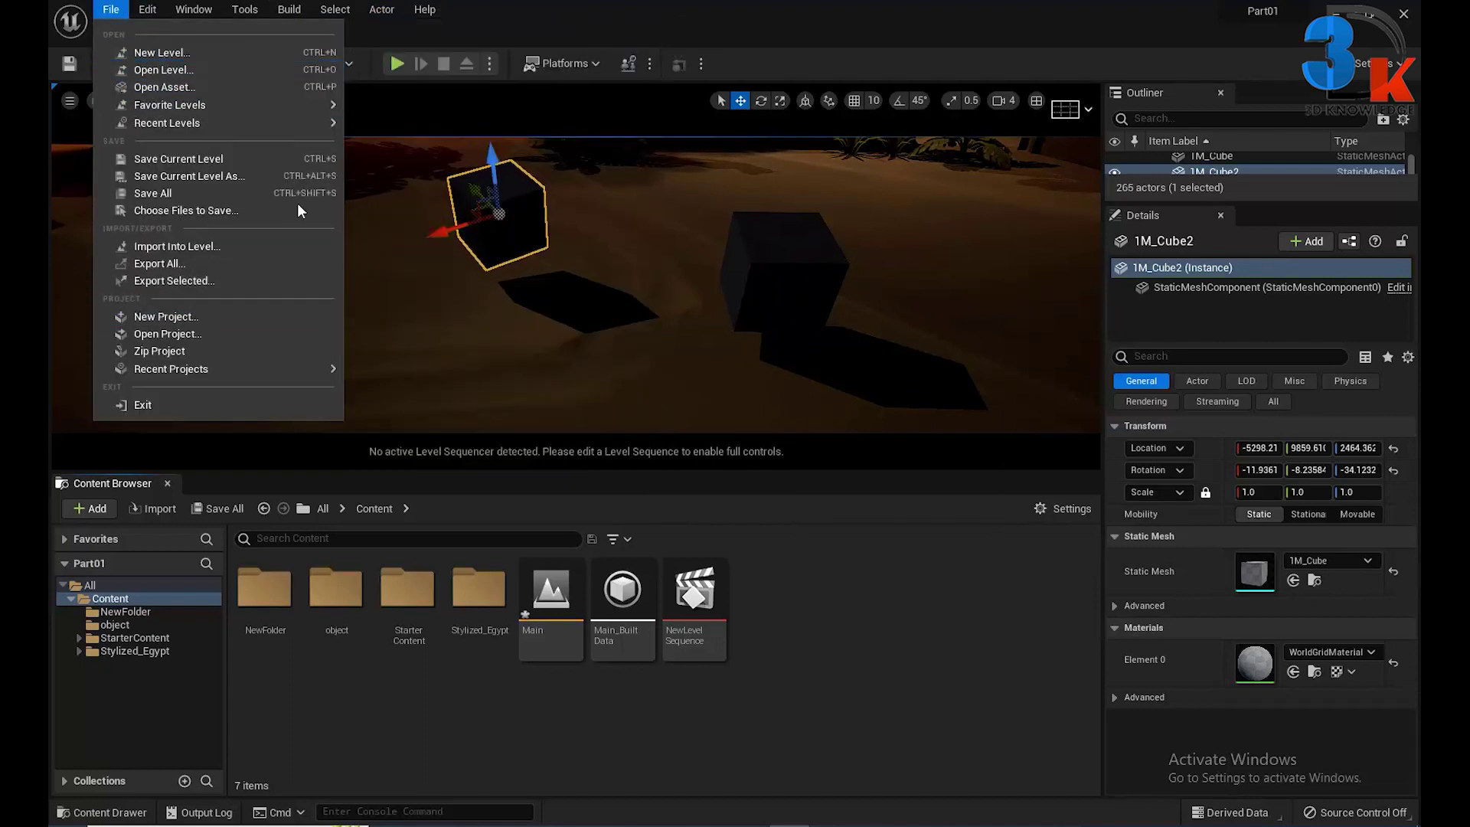
click(894, 637)
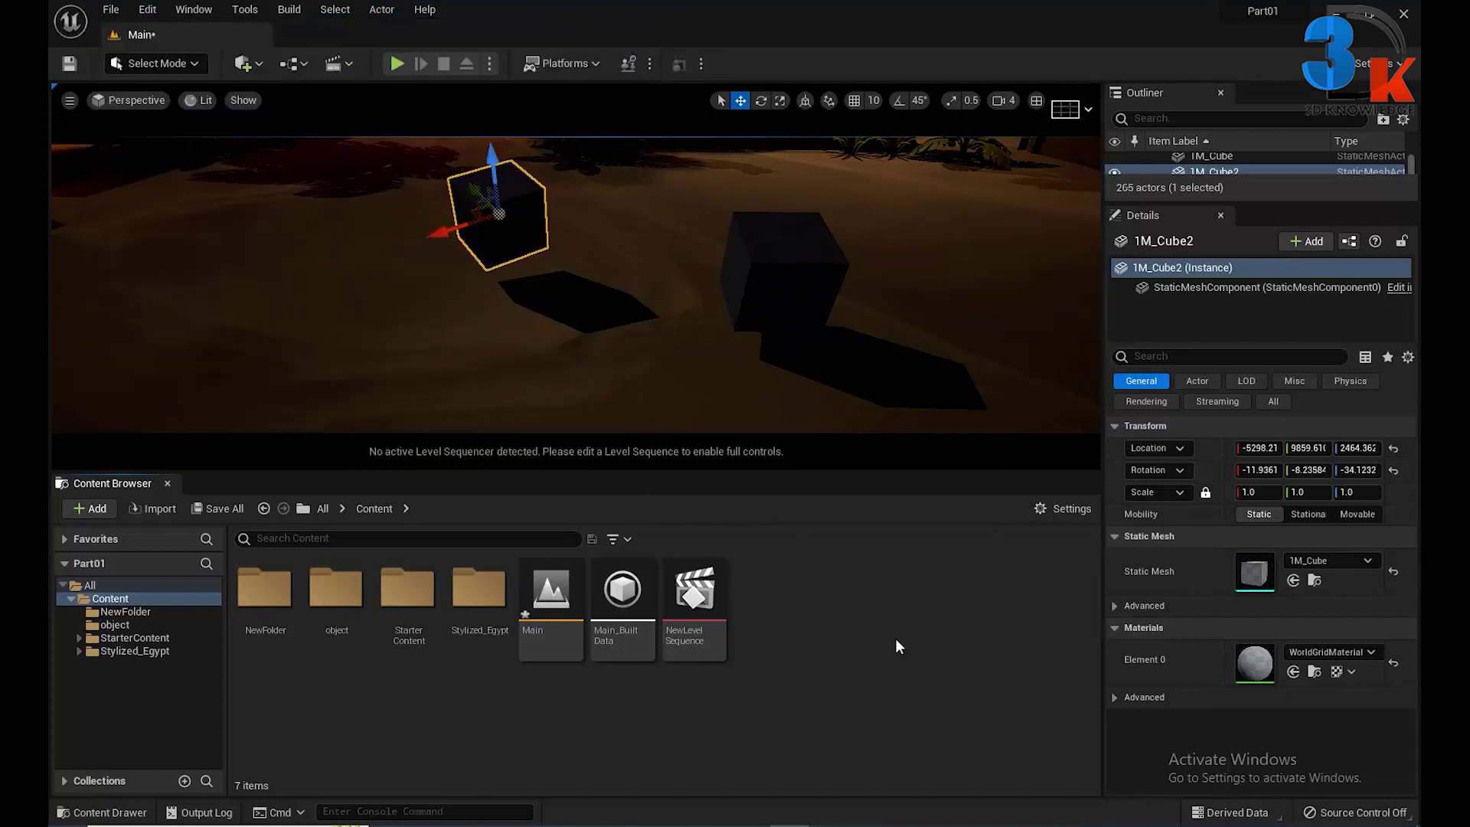